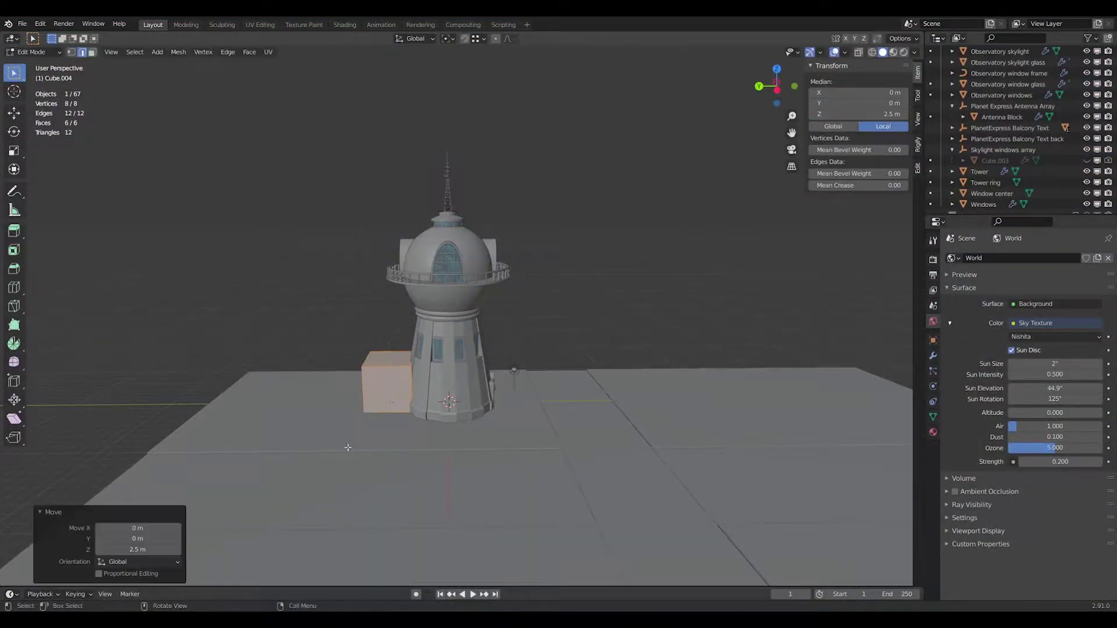
- Scale the new cube to 1.2 × 1 × 1.5, forming a 6 × 5 × 7.5 m block
middle_click_drag(349, 451, 573, 378)
scroll(573, 378, "up", 5)
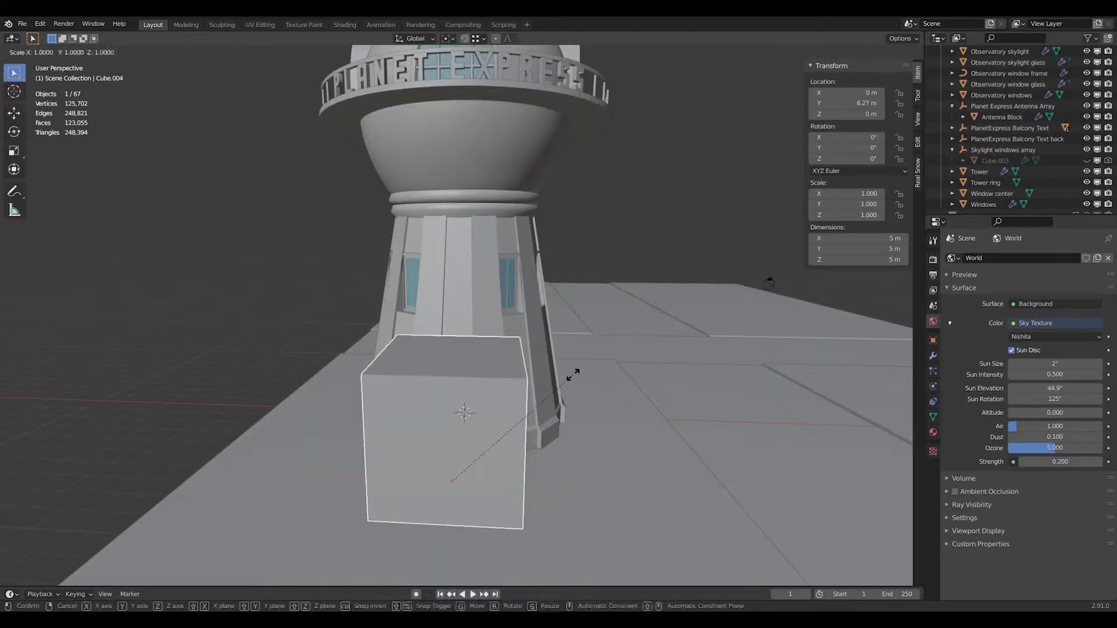
type("1.5")
key("Return")
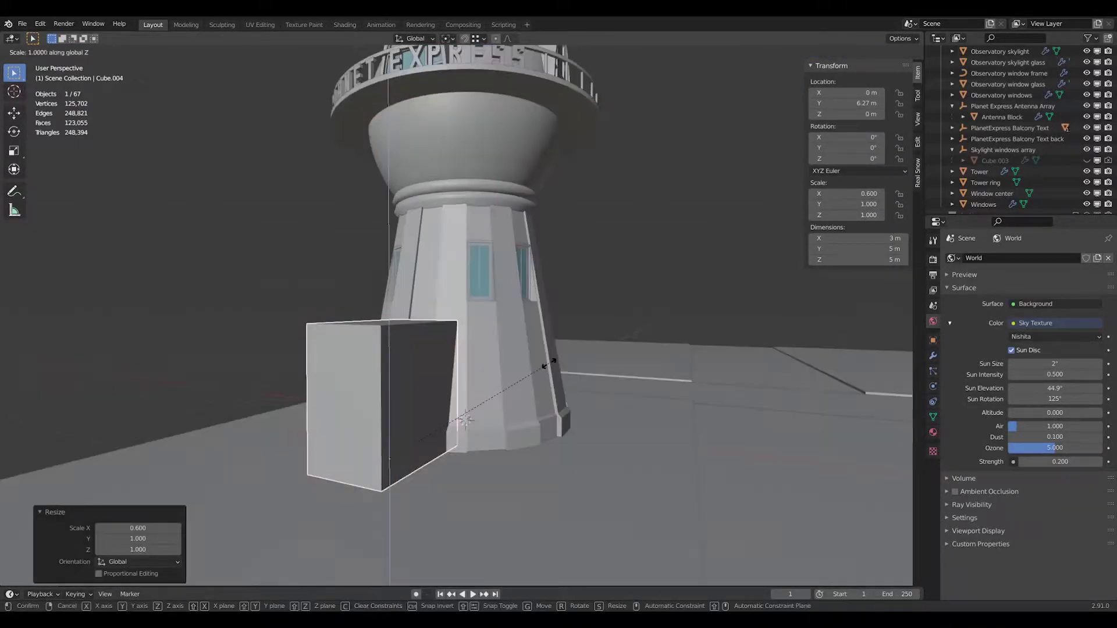
mouse_move(574, 375)
middle_mouse_down()
mouse_move(491, 326)
mouse_move(530, 362)
middle_mouse_up()
scroll(1018, 128, "down", 3)
left_click(933, 356)
scroll(648, 348, "down", 4)
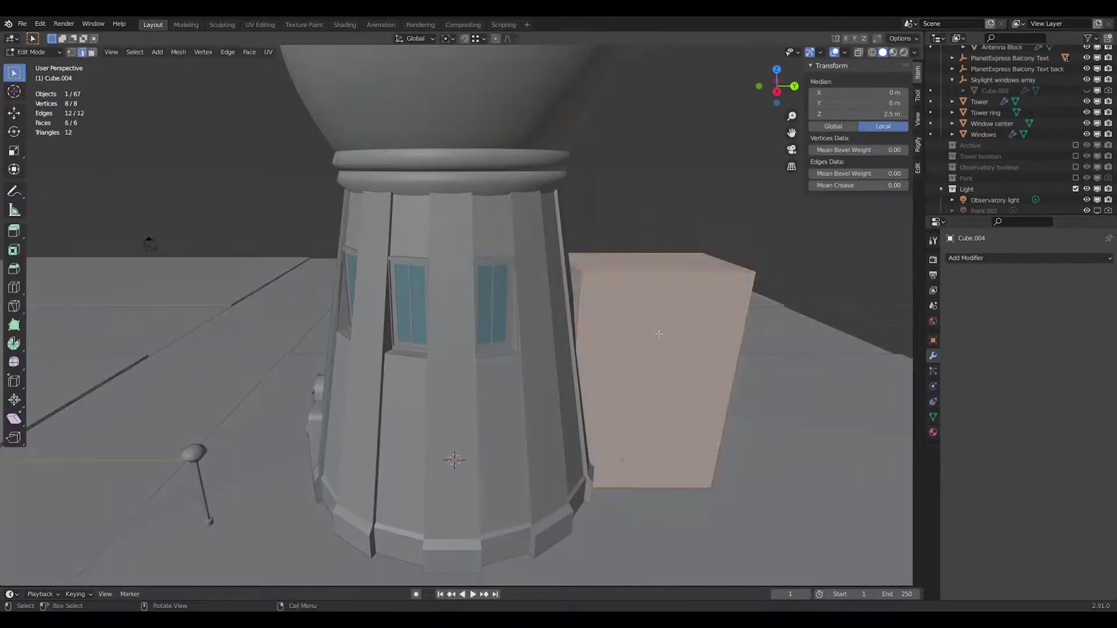
middle_click_drag(649, 348, 667, 377)
middle_click_drag(515, 358, 549, 362)
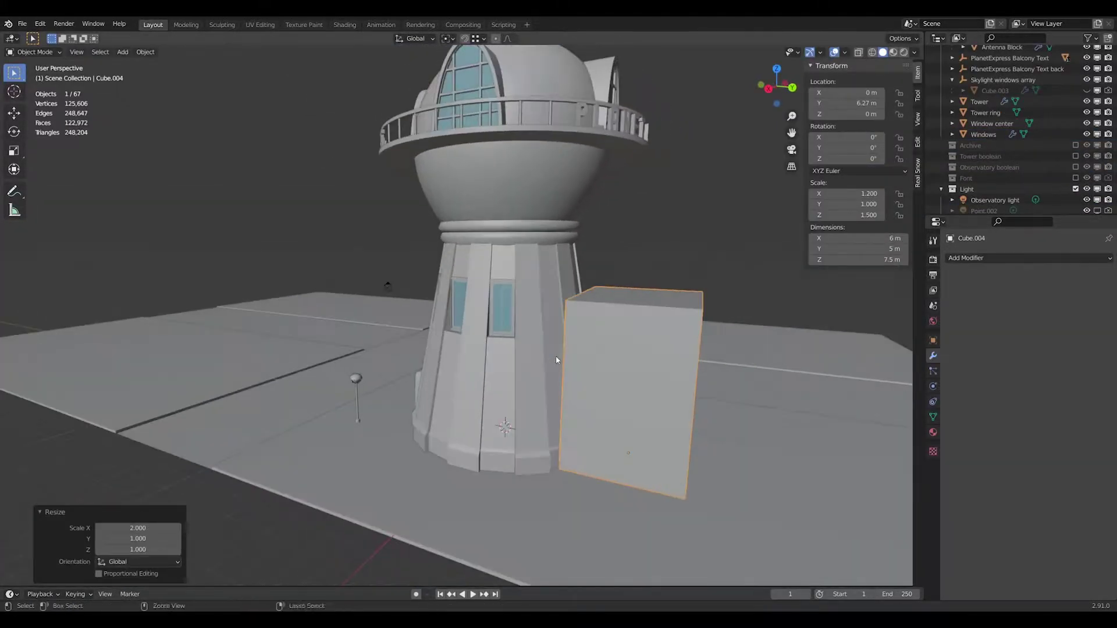
- In Edit Mode, stretch the cube along Y and select the edges facing the tower
key("Tab")
key("s")
key("y")
key("KP_3")
key("2")
left_click_drag(523, 273, 525, 274)
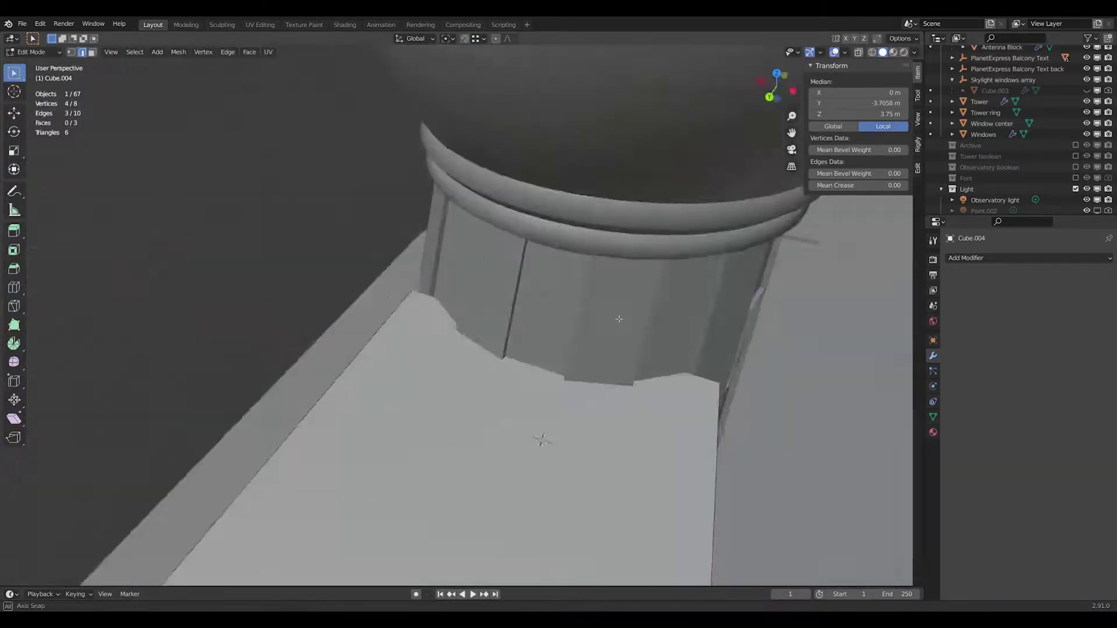
middle_click_drag(574, 292, 574, 268)
key("KP_3")
- Narrow the whole mesh along X to a width scale of 0.985
key("a")
key("alt+z")
key("s")
key("x")
left_click(766, 332)
mouse_move(765, 331)
middle_mouse_down()
mouse_move(651, 374)
mouse_move(523, 523)
middle_mouse_up()
key("s")
key("x")
left_click(508, 562)
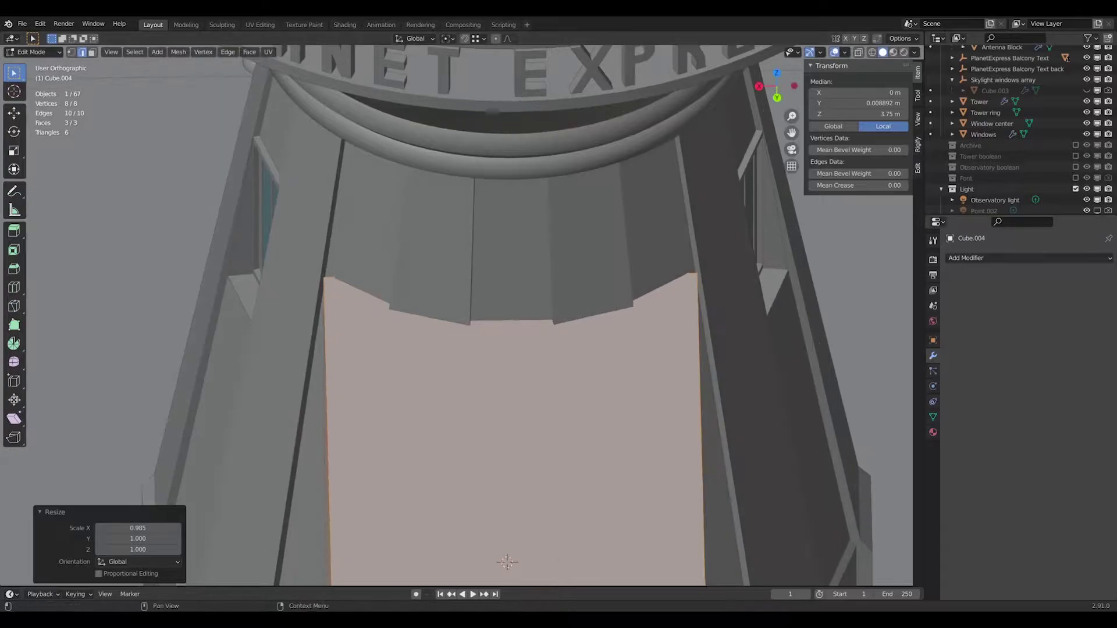
- Nudge the edge against the tower slightly along Y
middle_click_drag(507, 562, 506, 296)
left_click(506, 297, "alt")
key("g")
key("y")
left_click(506, 297)
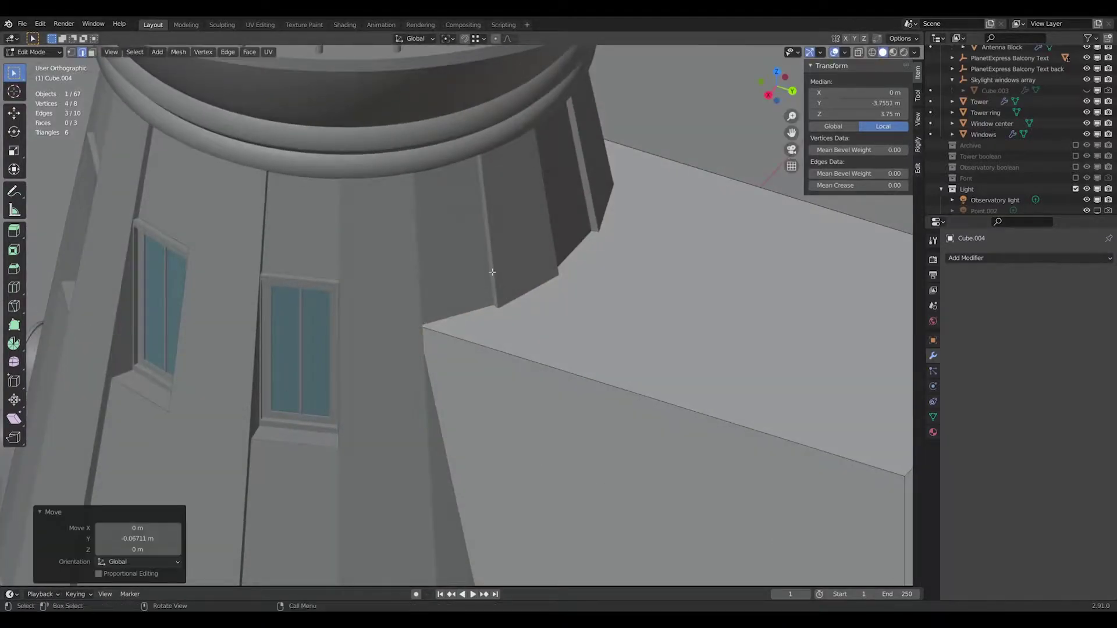
middle_click_drag(596, 264, 581, 408)
- With X-ray on, move the two hidden vertices 1.45 m along Y
key("alt+z")
key("g")
key("y")
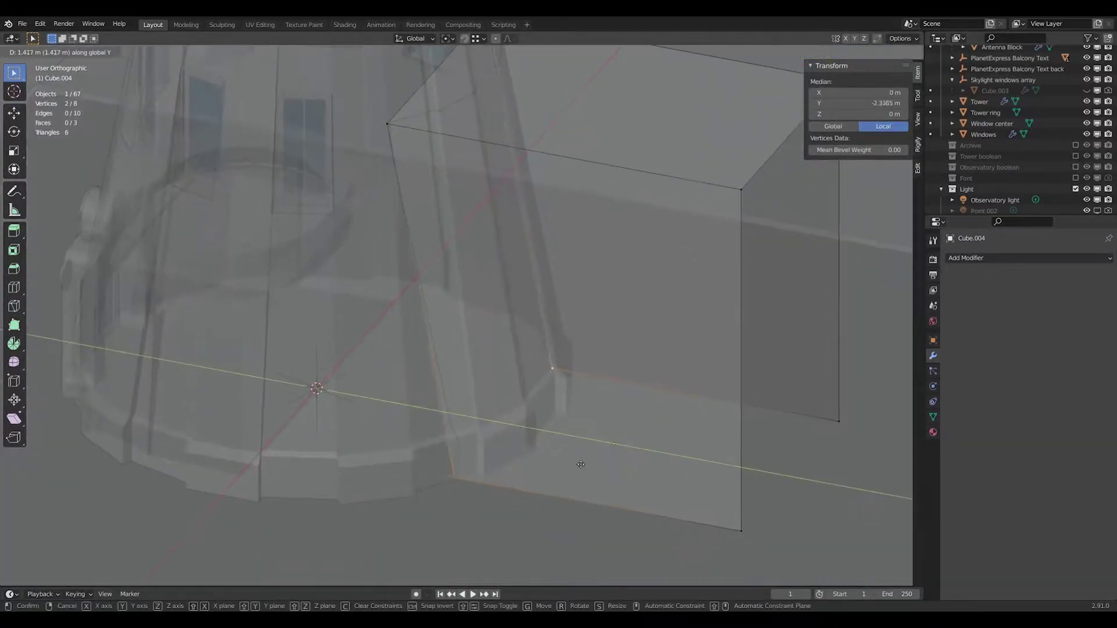
left_click(583, 464)
scroll(510, 414, "up", 2)
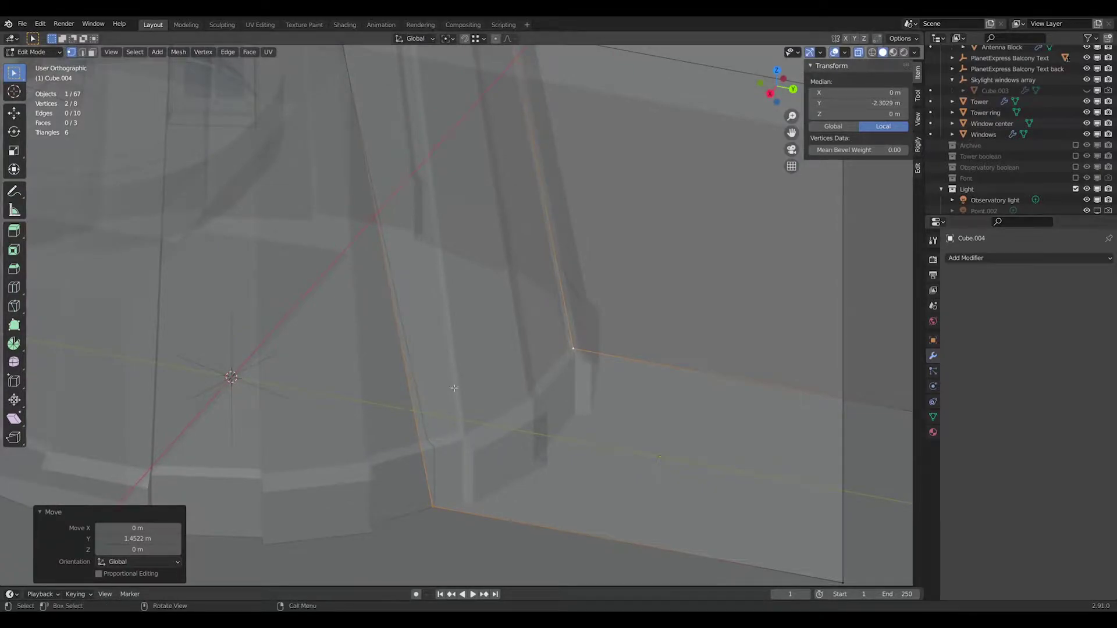
middle_click_drag(857, 377, 651, 341)
- Slide an edge across the side and Limited Dissolve the redundant edges
key("2")
left_click(728, 453)
key("x")
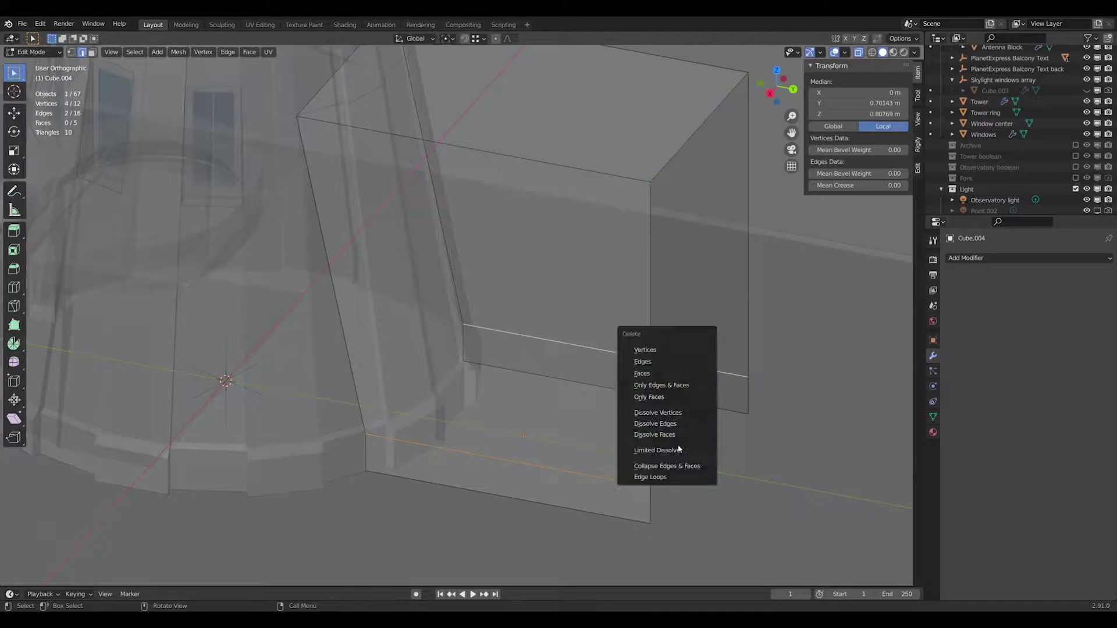
left_click(679, 450)
- Return to Object Mode and assign the brick material to the entrance shell
middle_click_drag(679, 449, 562, 388)
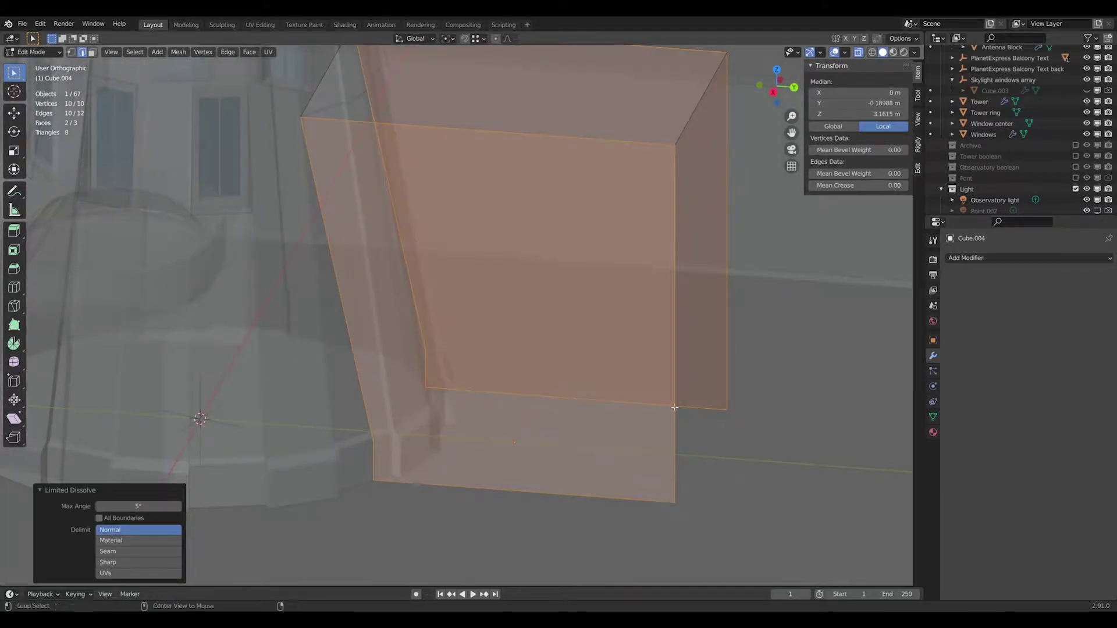
key("alt+a")
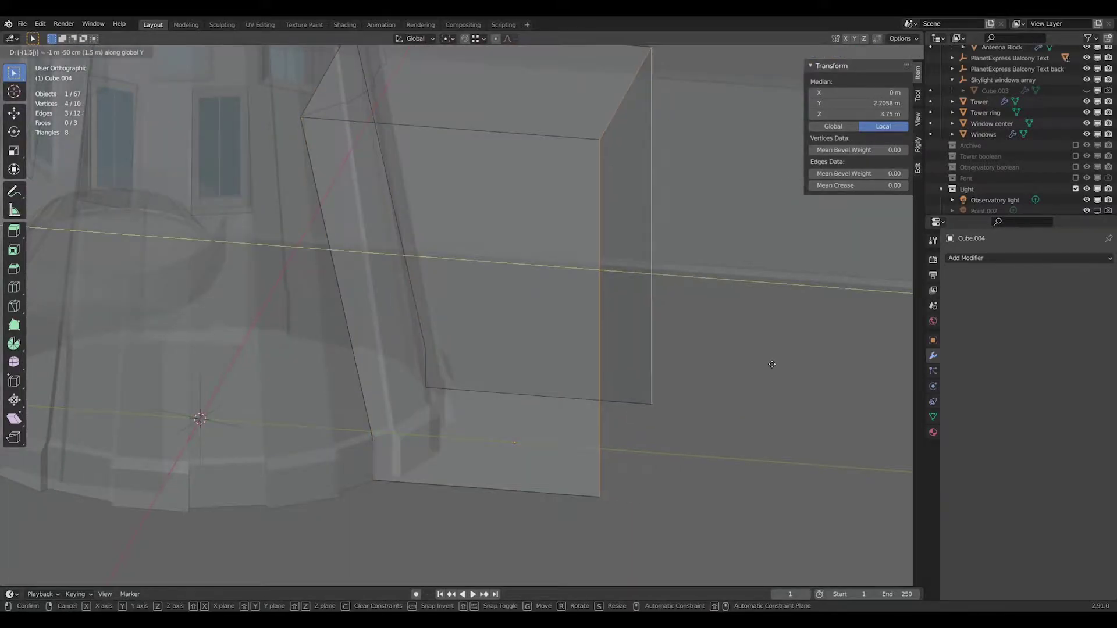
key("Tab")
key("alt+z")
scroll(502, 351, "up", 2)
middle_click_drag(520, 355, 480, 343)
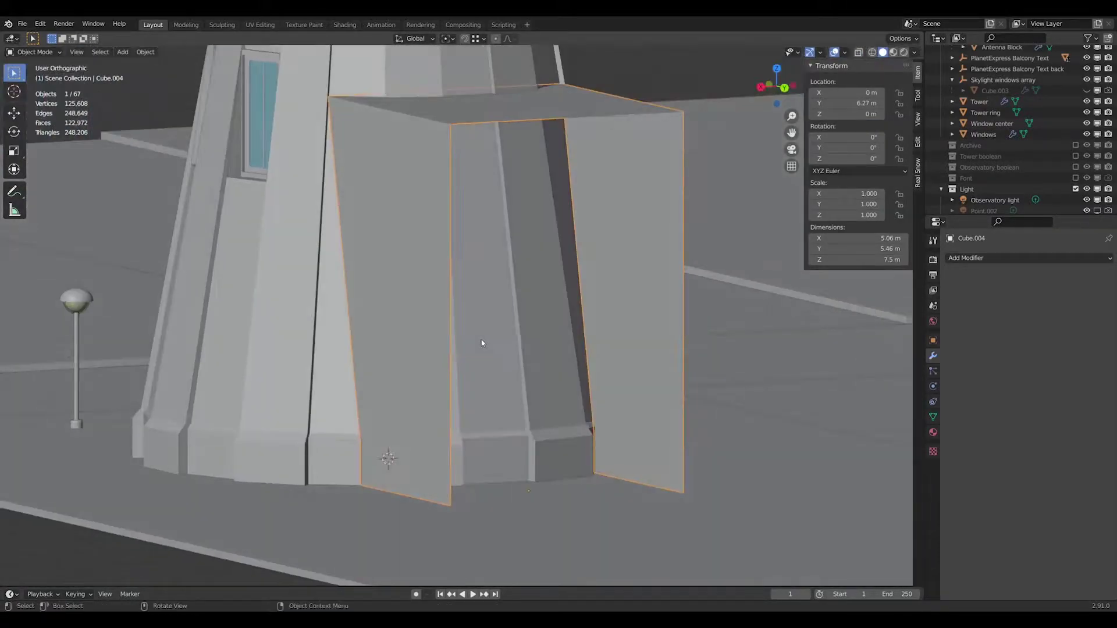
left_click(1000, 332)
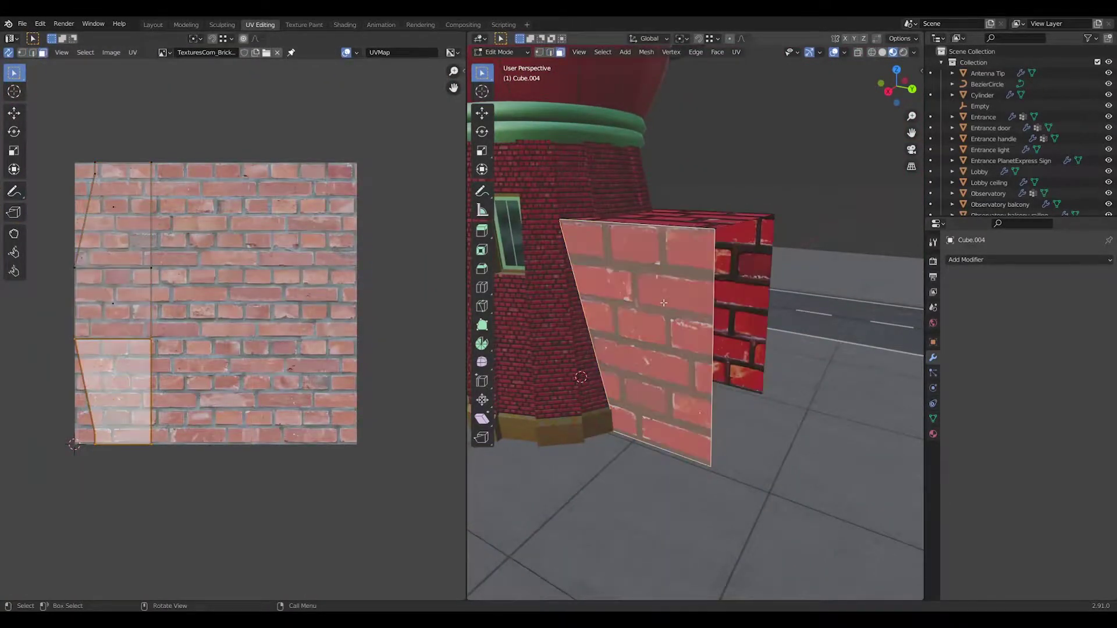
- Rotate, center and scale the wall's UV island to match the tower's finer brick scale
key("r")
key("g")
left_click(296, 320)
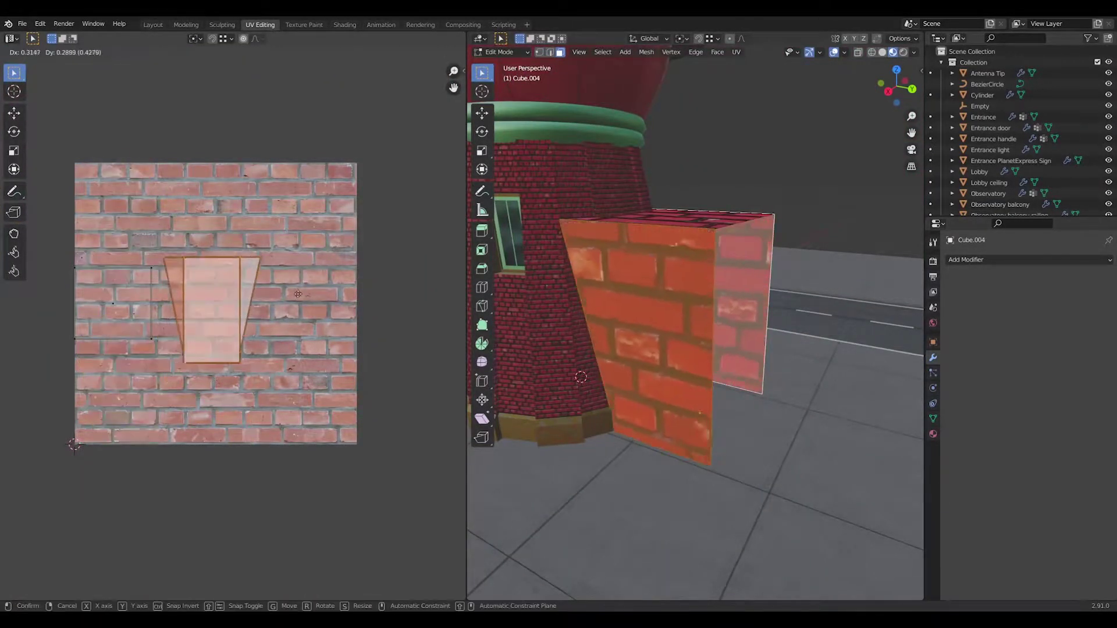
key("s")
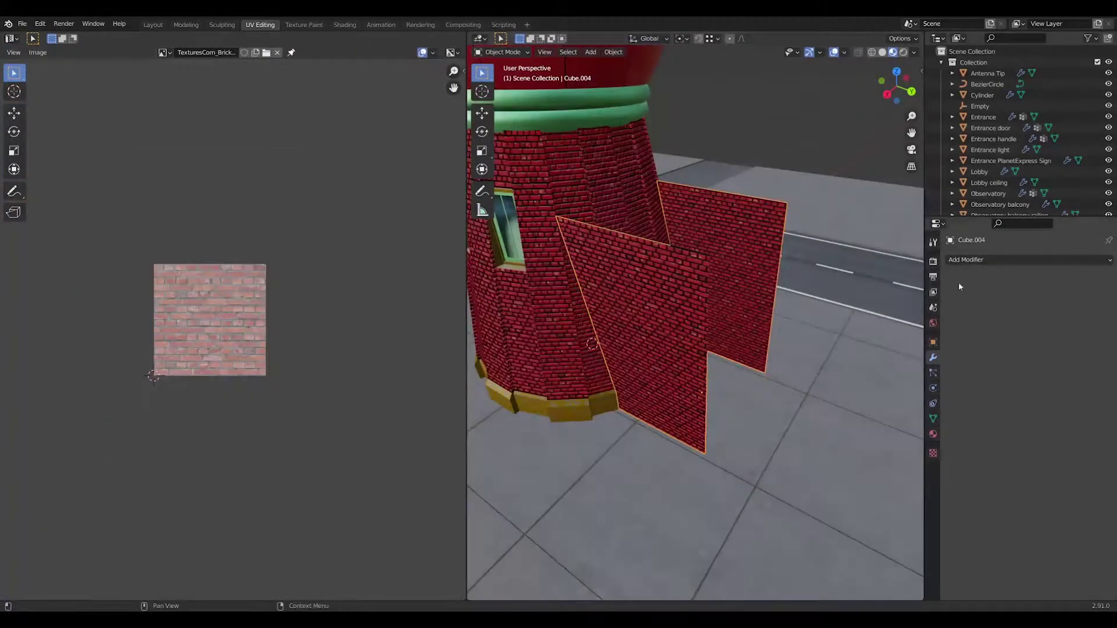
- Add a Solidify modifier giving the walls 0.2 m Even Thickness
left_click(966, 260)
left_click(885, 435)
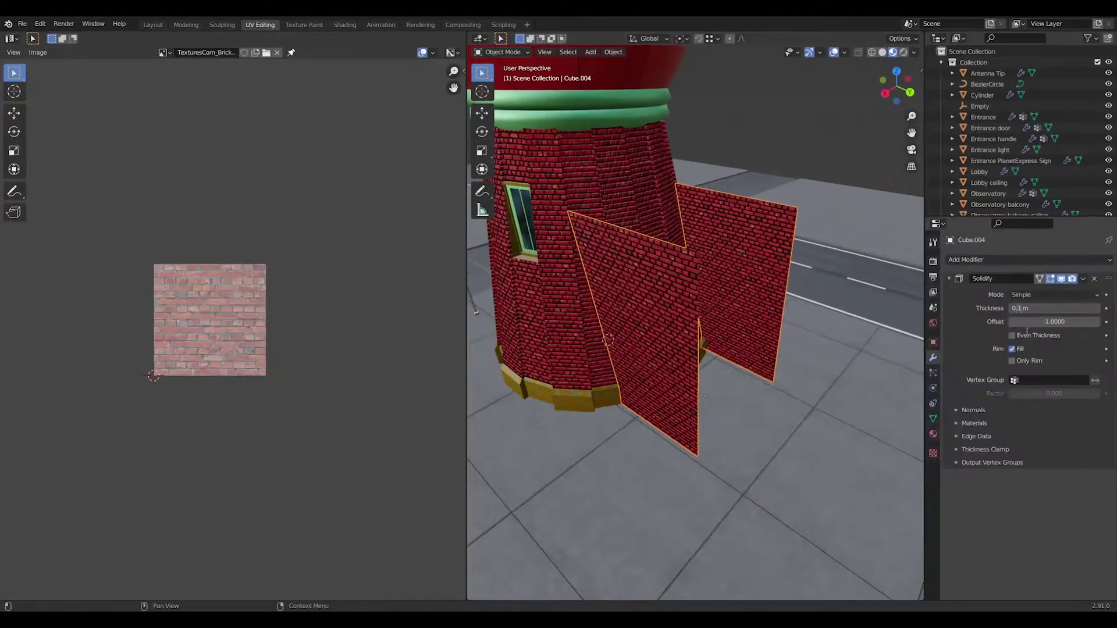
middle_click_drag(738, 343, 826, 341)
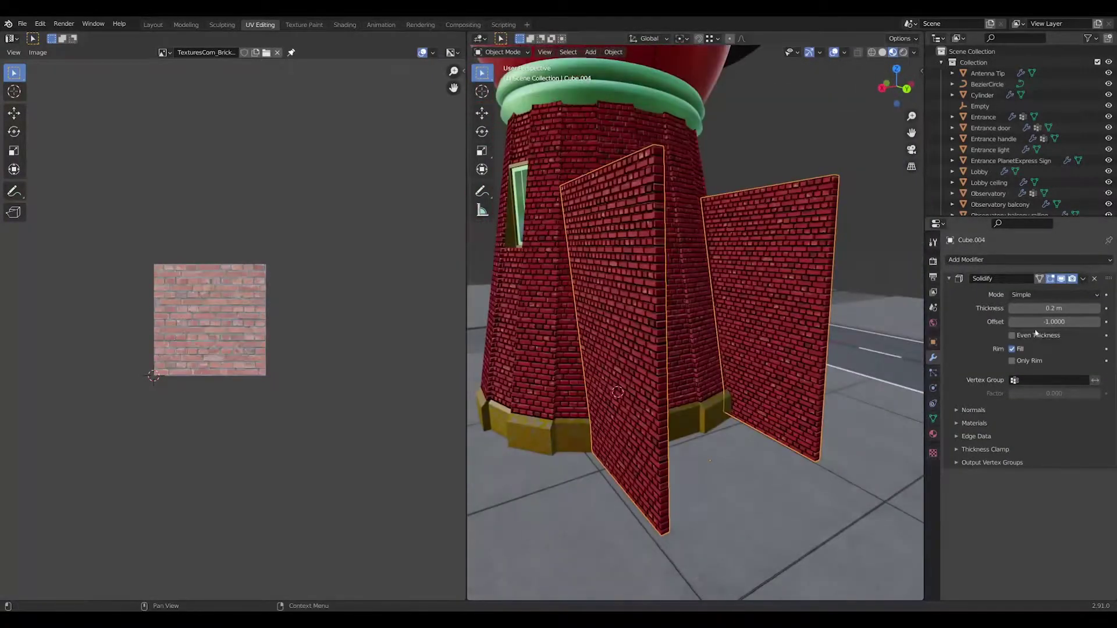
- Add a 0.5 m cube for the roof slab
key("n")
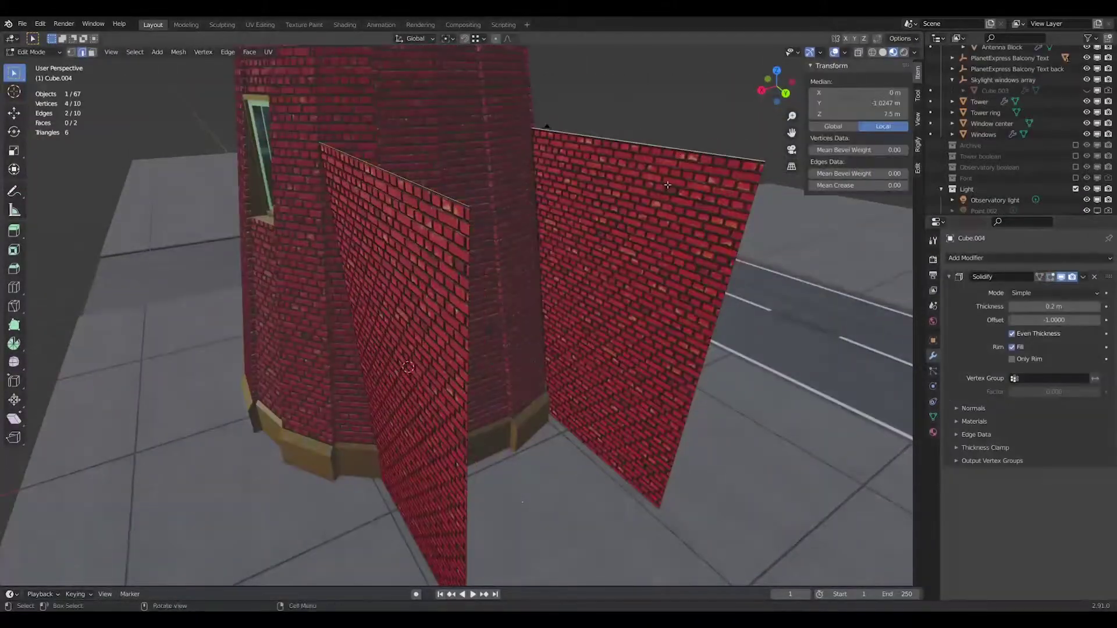
key("shift+a")
left_click(774, 256)
key("s")
left_click(528, 229)
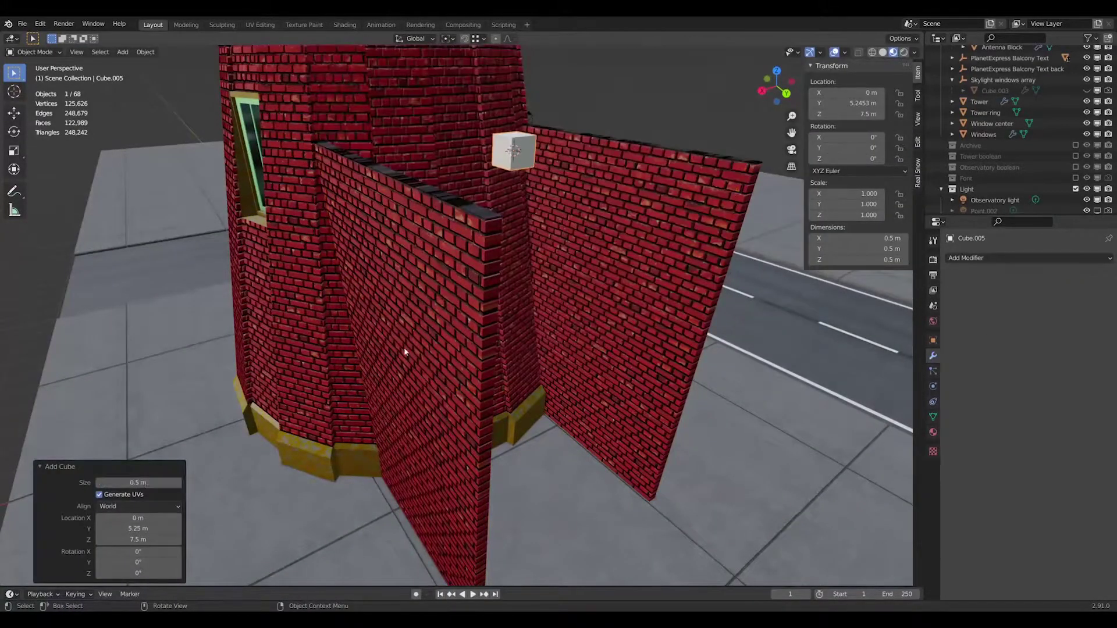
key("Tab")
- Stretch the cube along X into a beam, then widen it 0.92 m along Y
middle_click_drag(528, 228, 442, 244)
key("s")
key("x")
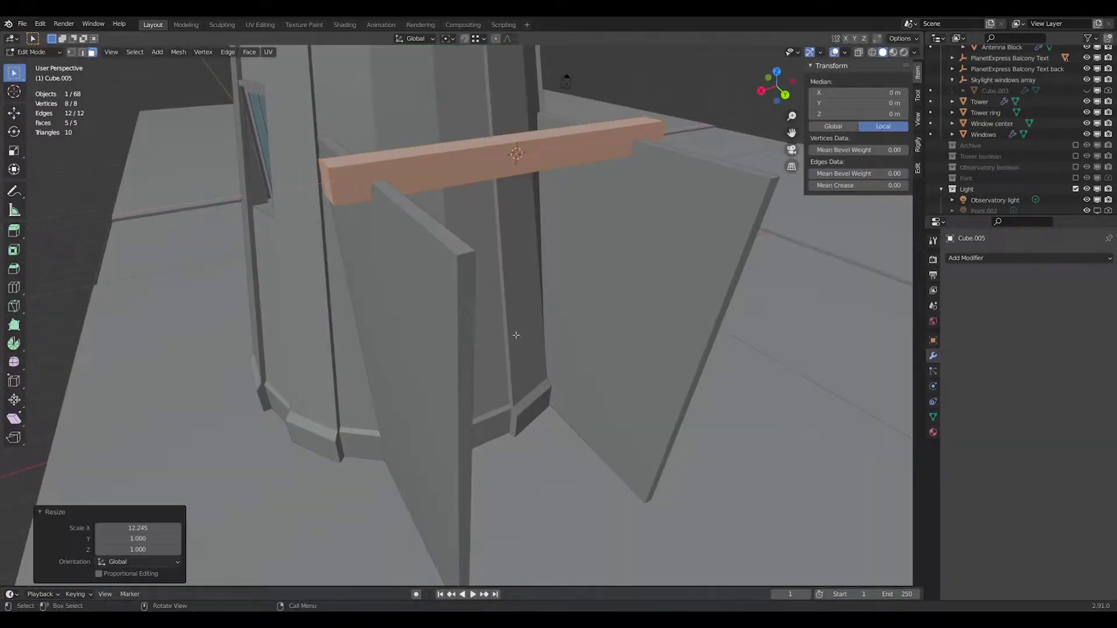
middle_click_drag(519, 253, 571, 217)
left_click(408, 390)
key("g")
key("y")
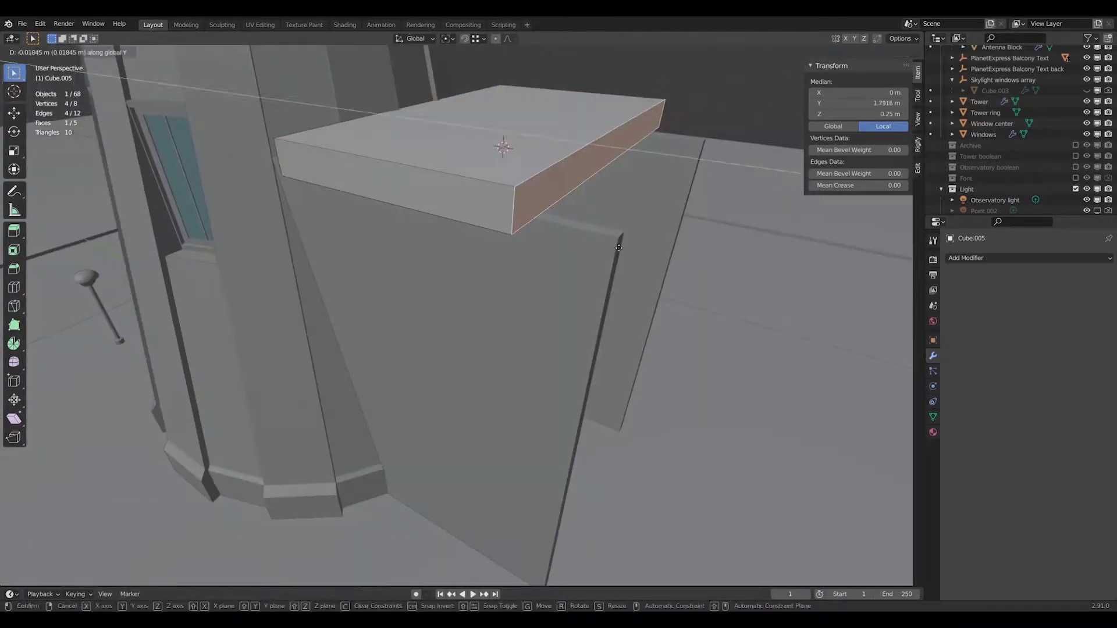
left_click(492, 270)
- Add loop cuts across the slab and select one half's faces
scroll(492, 271, "down", 4)
key("ctrl+r")
scroll(491, 271, "up", 4)
left_click(492, 270)
middle_click_drag(492, 270, 524, 245)
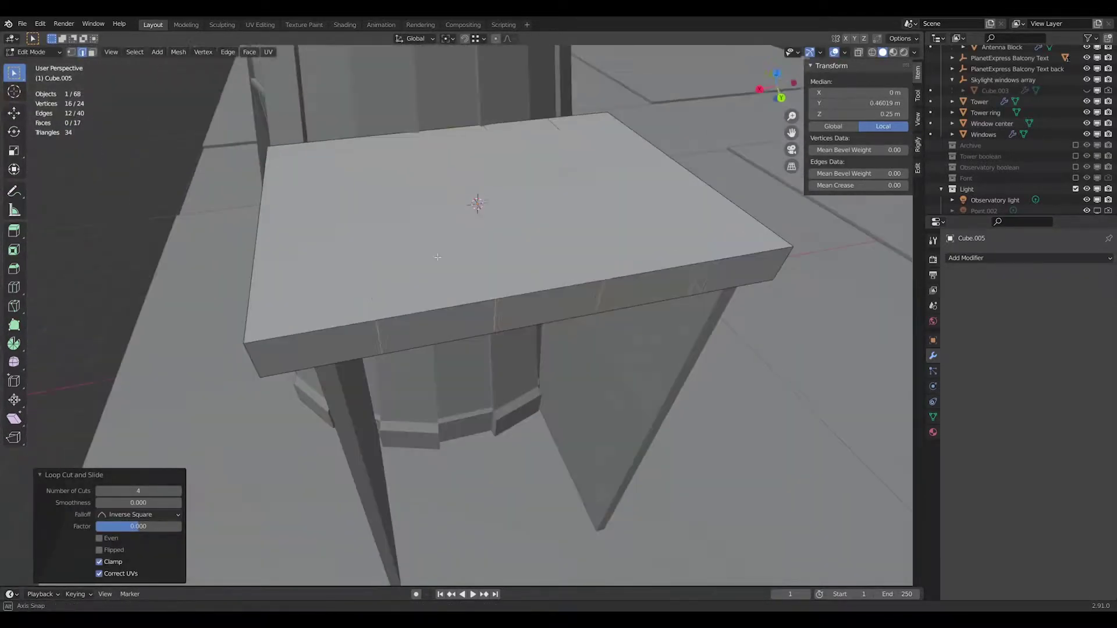
left_click(555, 303, "shift")
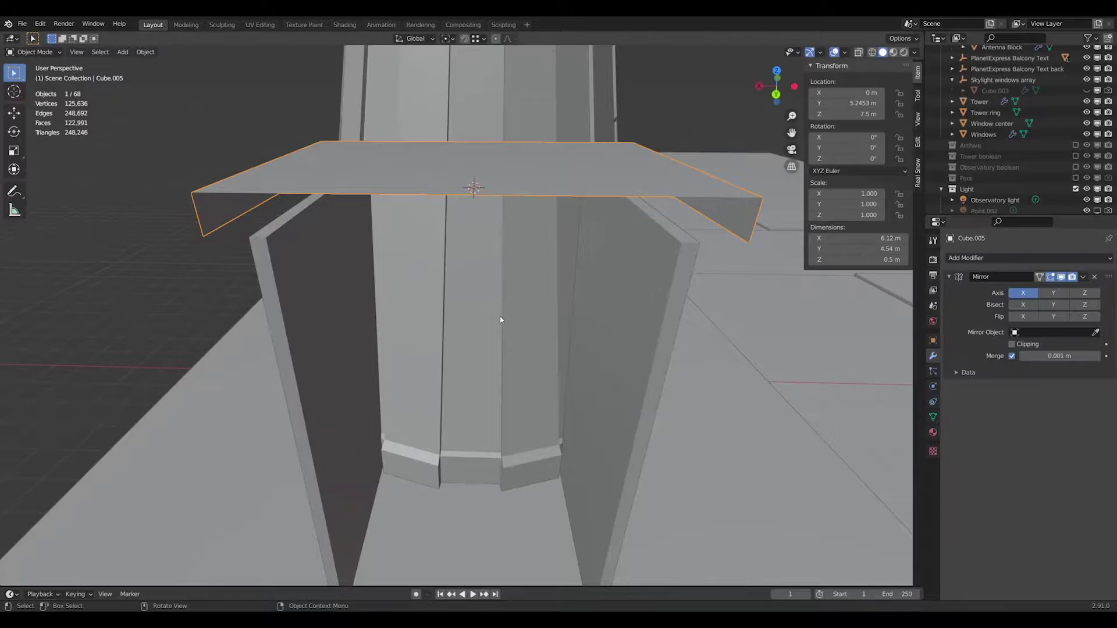
- Mirror the slab with Clipping enabled and adjust its vertices along Y
key("Tab")
middle_click_drag(501, 320, 495, 262)
left_click(1012, 344)
scroll(537, 274, "up", 4)
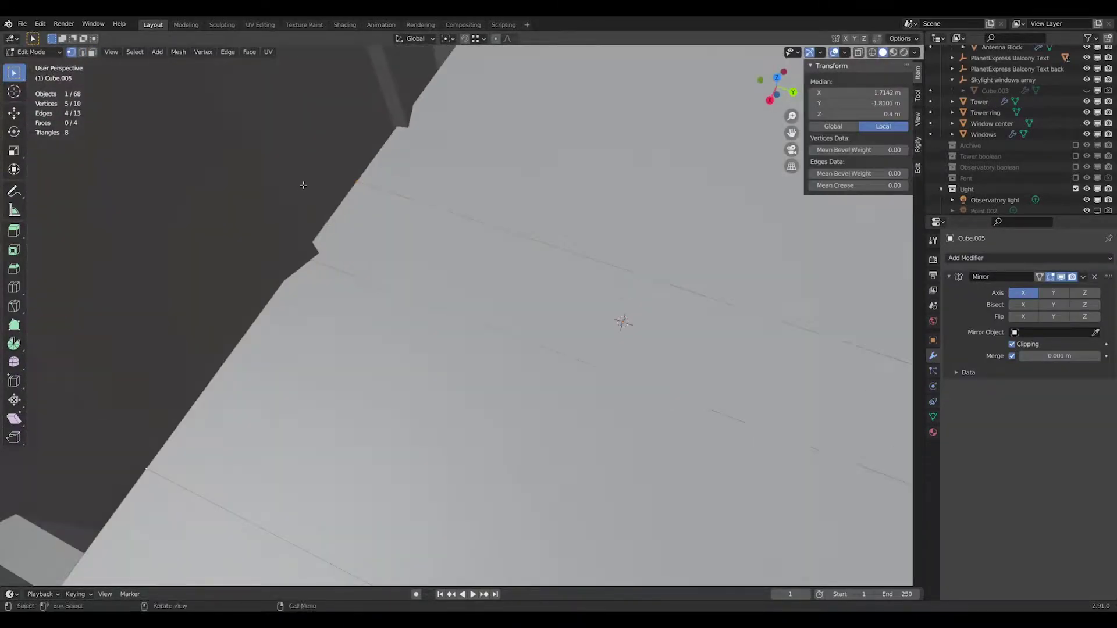
key("g")
key("y")
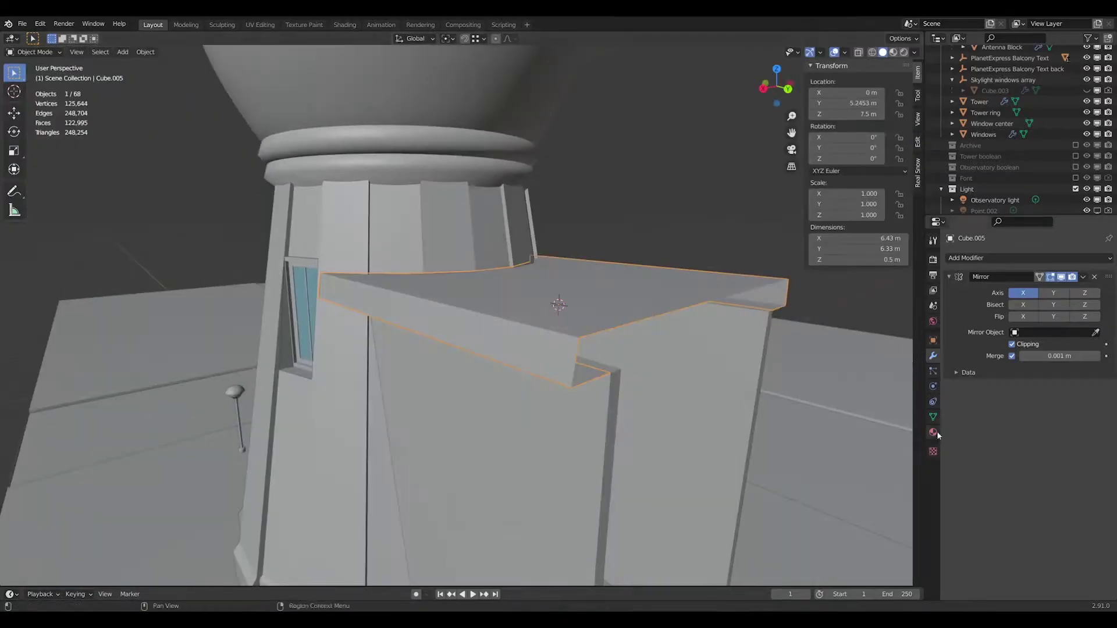
left_click(932, 432)
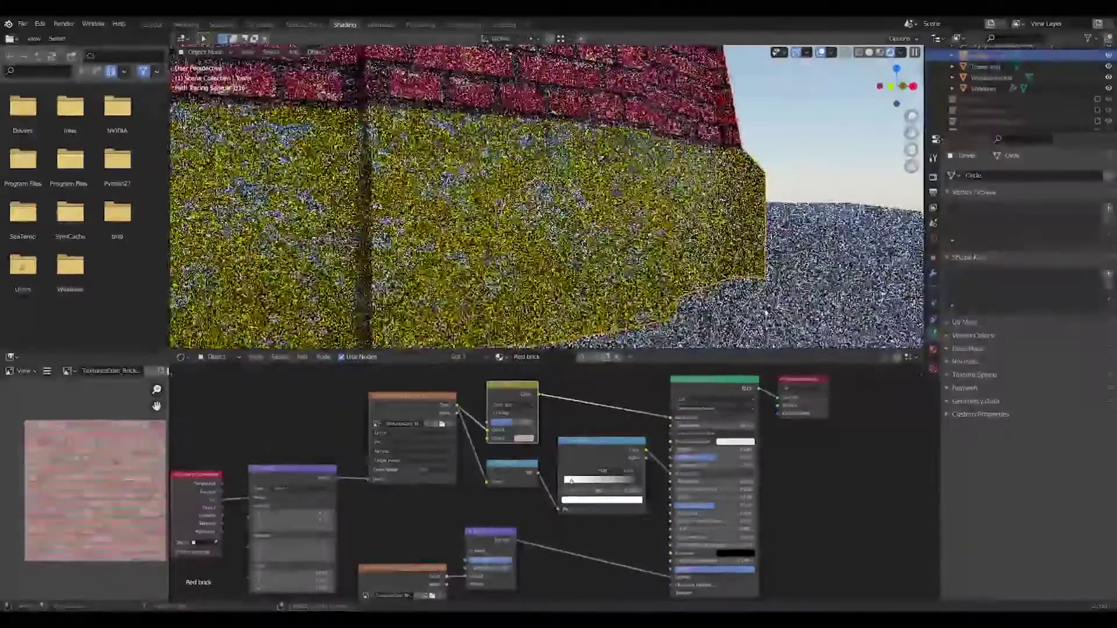
- Assign Yellow concrete and preview the brick material's Power and Multiply nodes
left_click(977, 189)
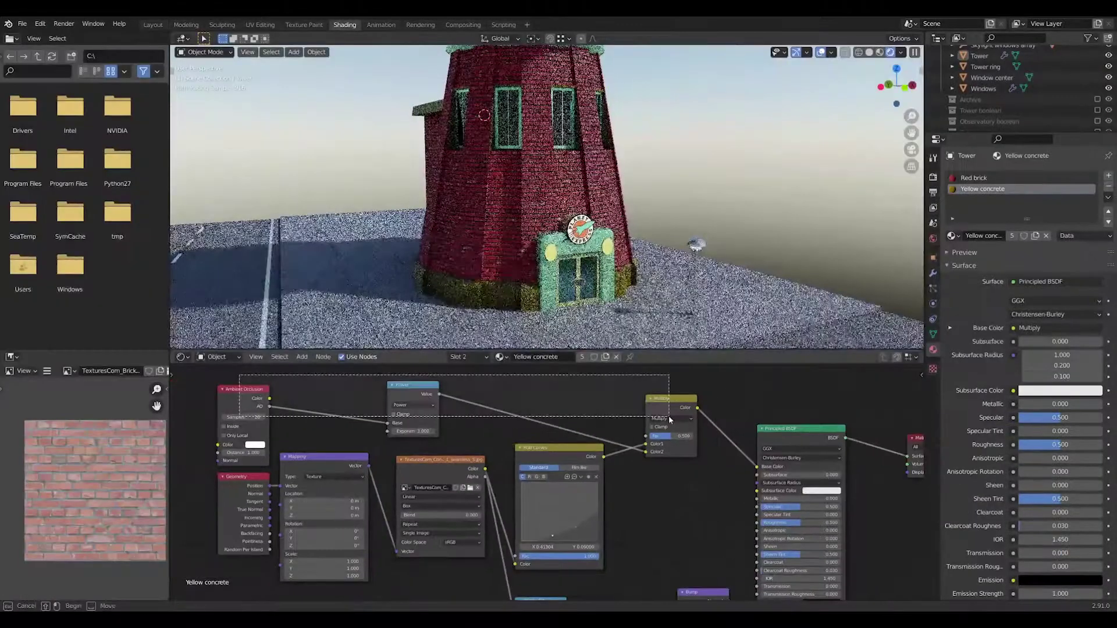
left_click(973, 178)
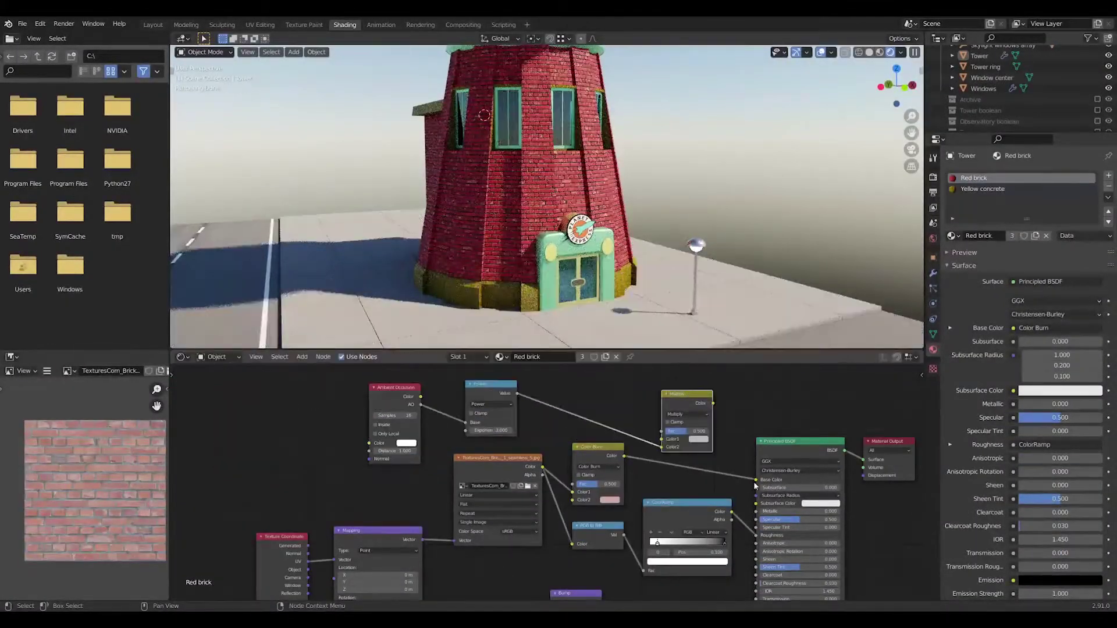
left_click_drag(687, 386, 686, 426)
left_click(518, 396, "ctrl+shift")
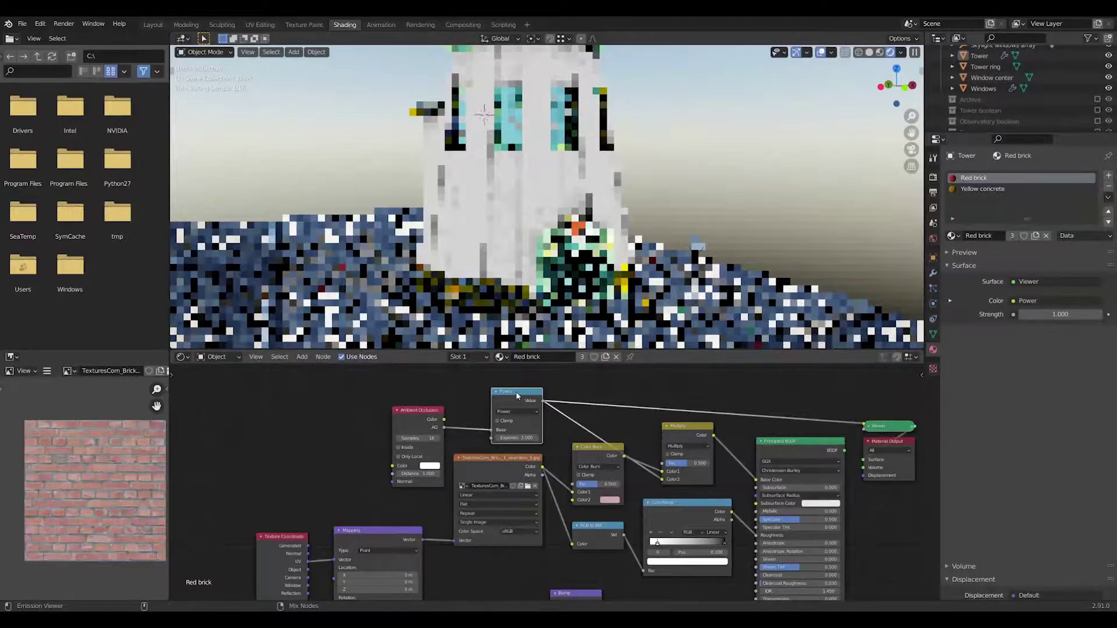
left_click(680, 429, "ctrl+shift")
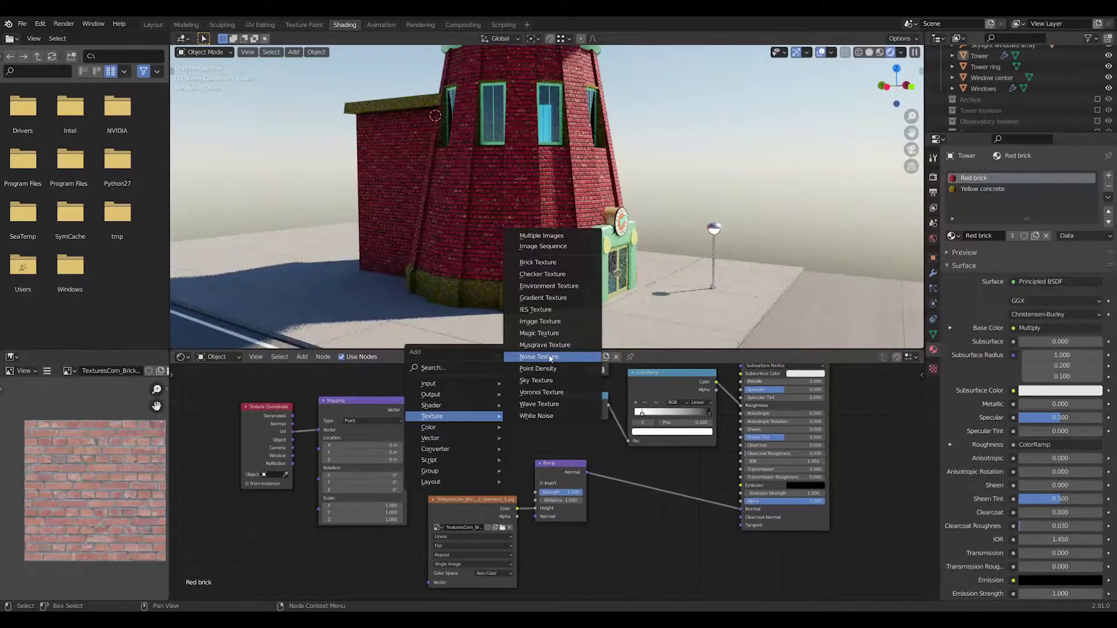
- Add a Noise Texture, lower the Subtract value and rearrange the Subtract and Bump nodes
left_click(550, 358)
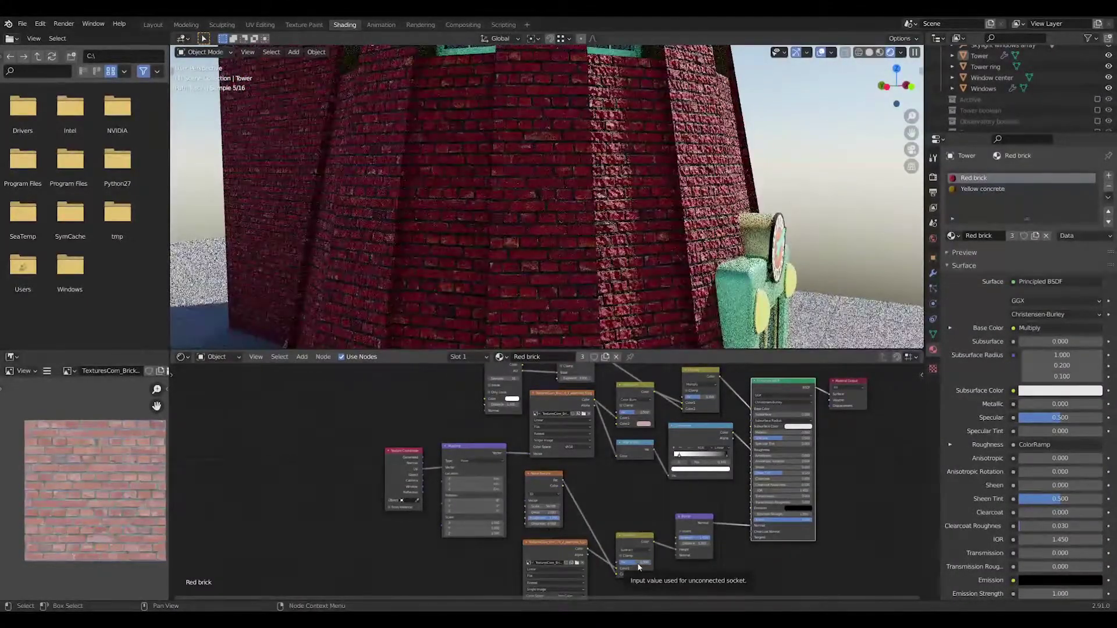
left_click_drag(638, 567, 629, 568)
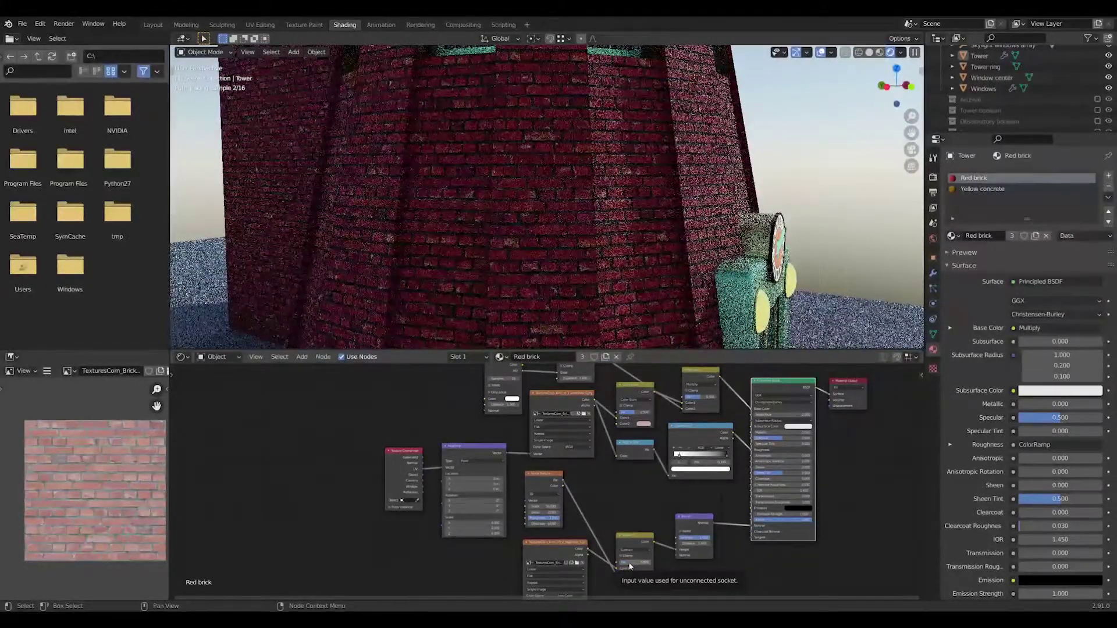
left_click_drag(630, 567, 647, 559)
middle_click_drag(547, 192, 573, 192)
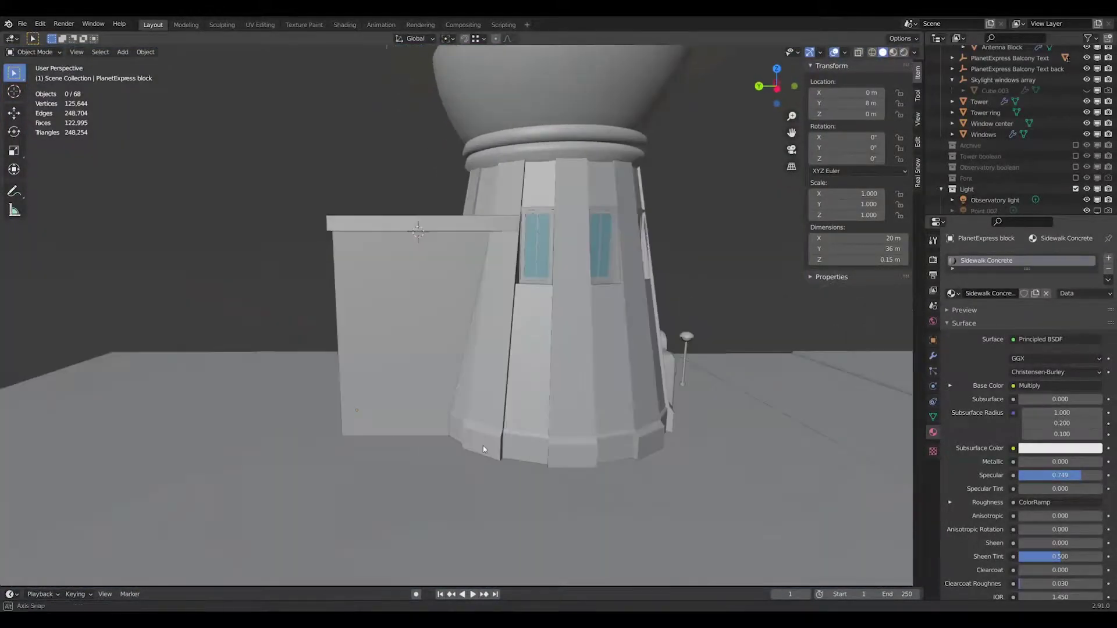
- Confirm the thin bar's size and stretch its face along Y into a flat slab
key("Return")
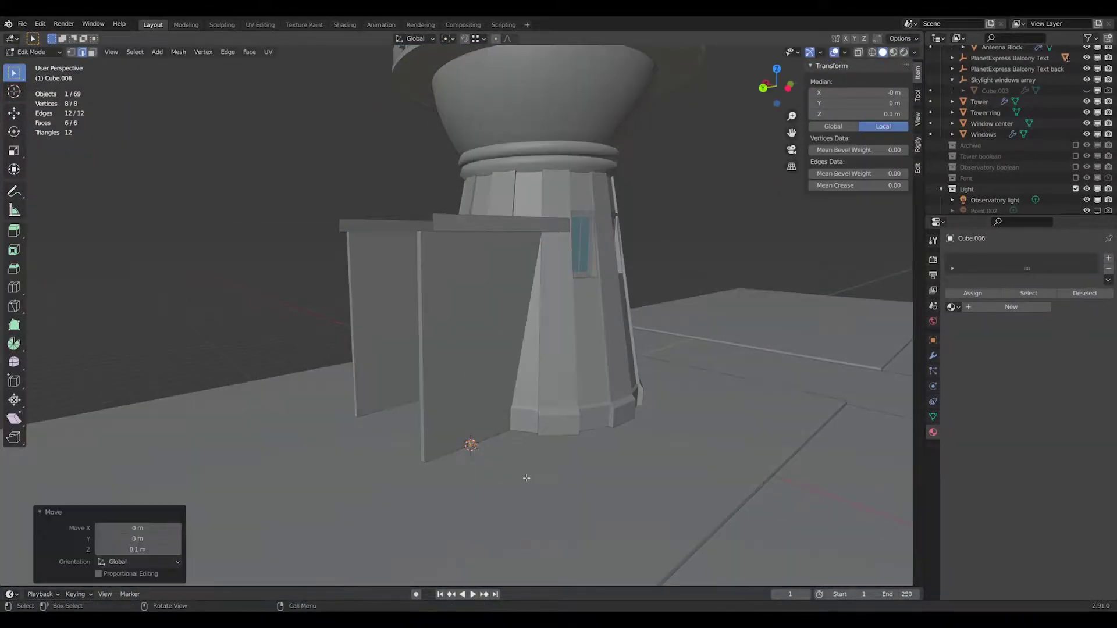
scroll(471, 445, "up", 5)
key("Tab")
key("g")
key("y")
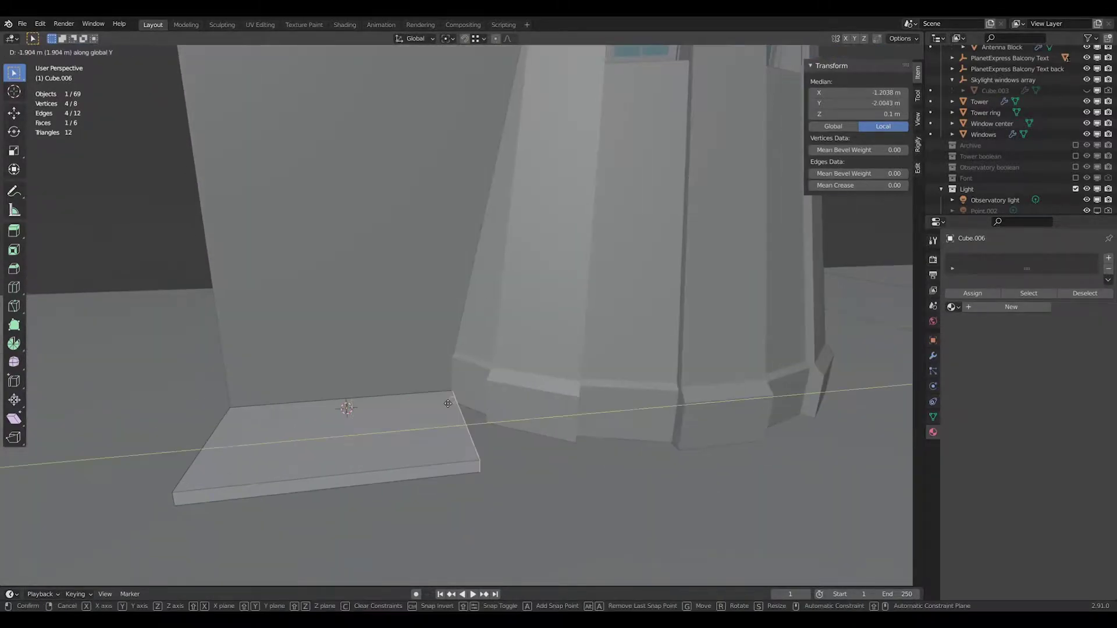
left_click(463, 446)
- Cut an extra edge loop across the slab and leave Edit Mode
mouse_move(442, 433)
middle_mouse_down()
mouse_move(496, 506)
mouse_move(608, 294)
mouse_move(528, 401)
middle_mouse_up()
left_click(497, 506, "shift")
key("ctrl+r")
left_click(608, 295)
left_click(527, 401)
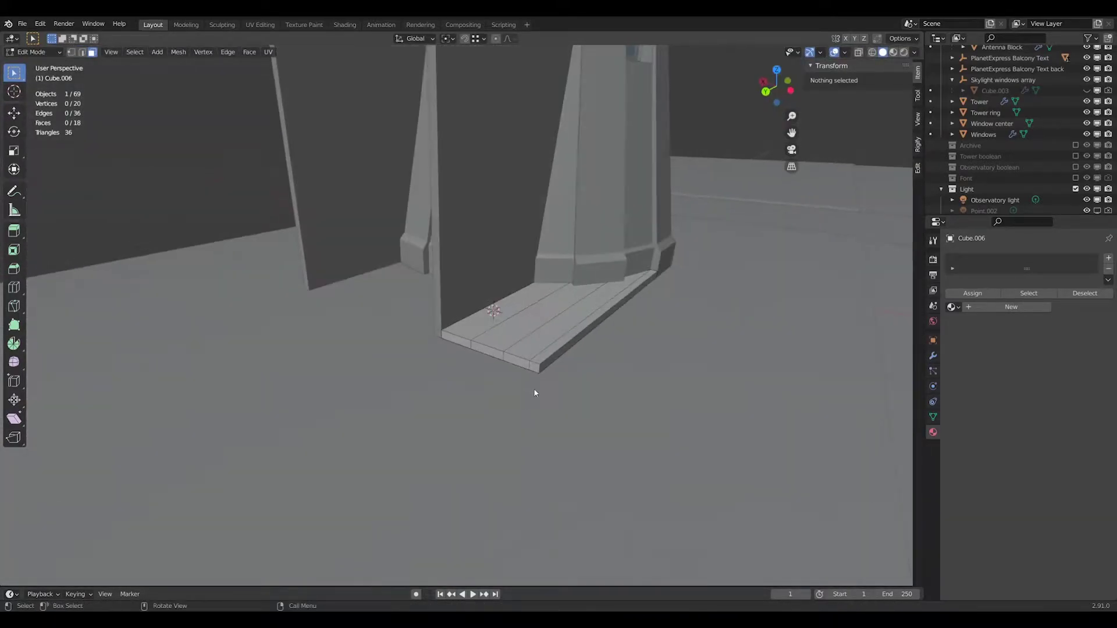
mouse_move(497, 356)
middle_mouse_down()
mouse_move(524, 349)
mouse_move(483, 326)
middle_mouse_up()
key("Tab")
- Give the slab the concrete material and check it in the Shading workspace
left_click(952, 307)
left_click(979, 326)
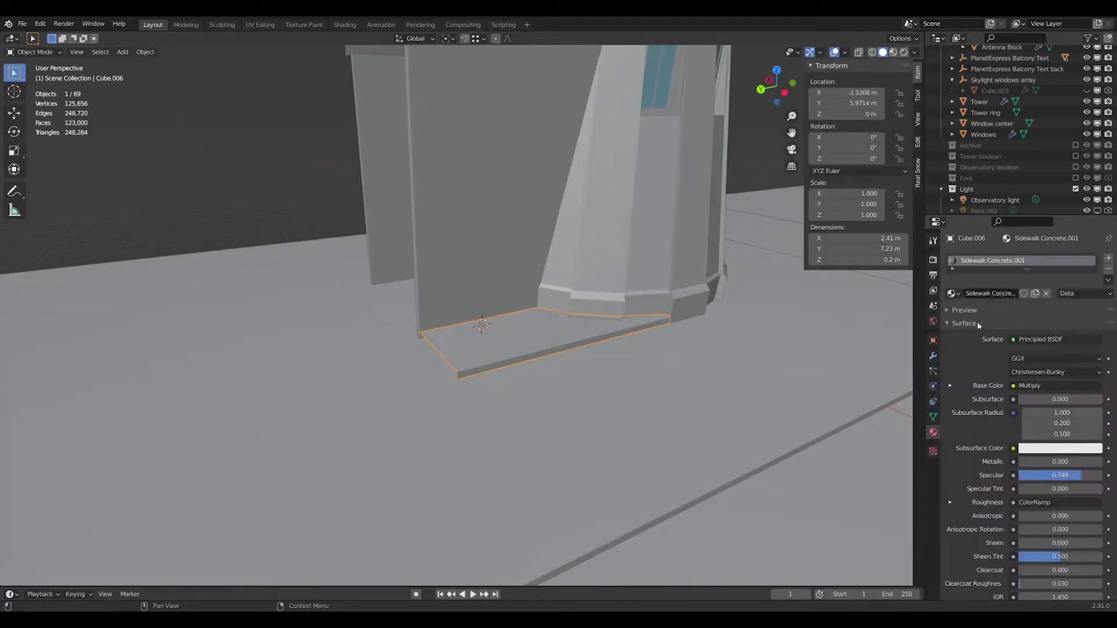
left_click(344, 25)
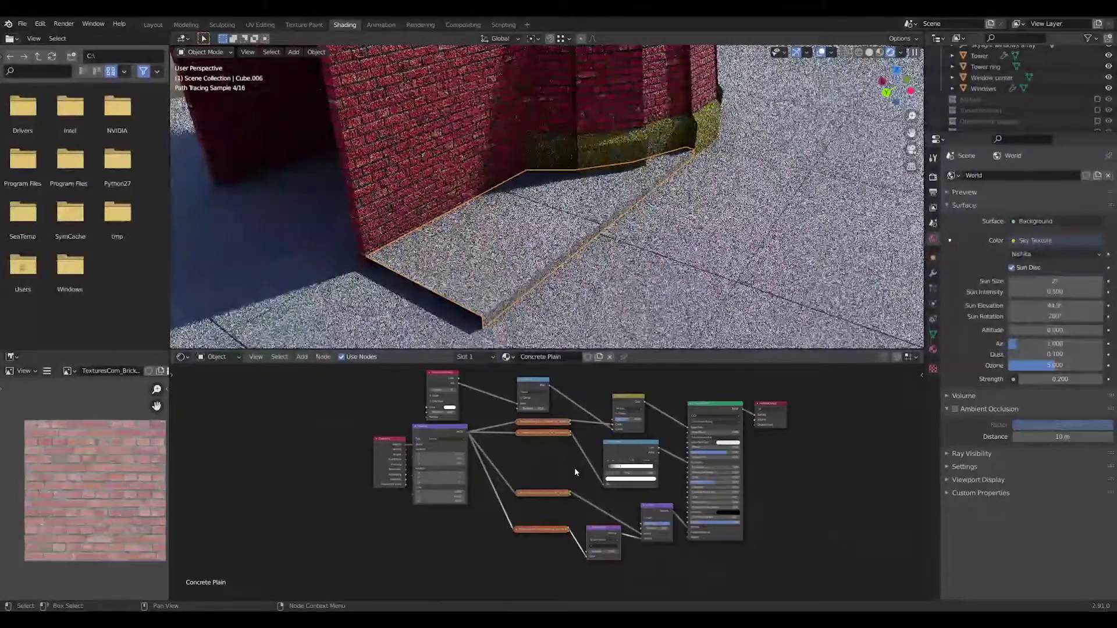
scroll(606, 464, "up", 1)
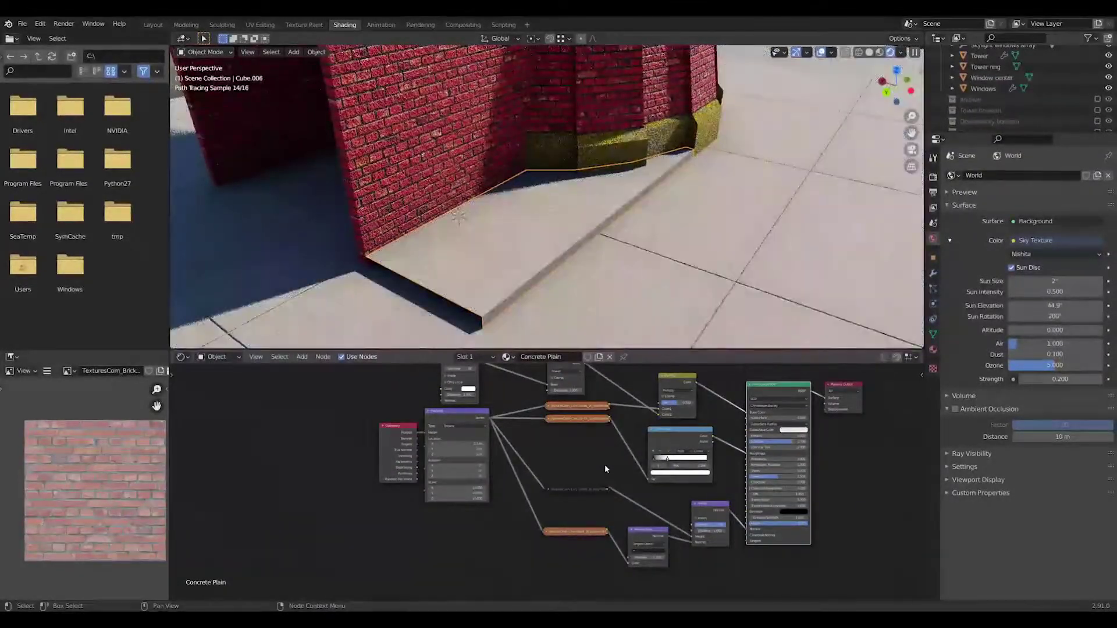
left_click(153, 24)
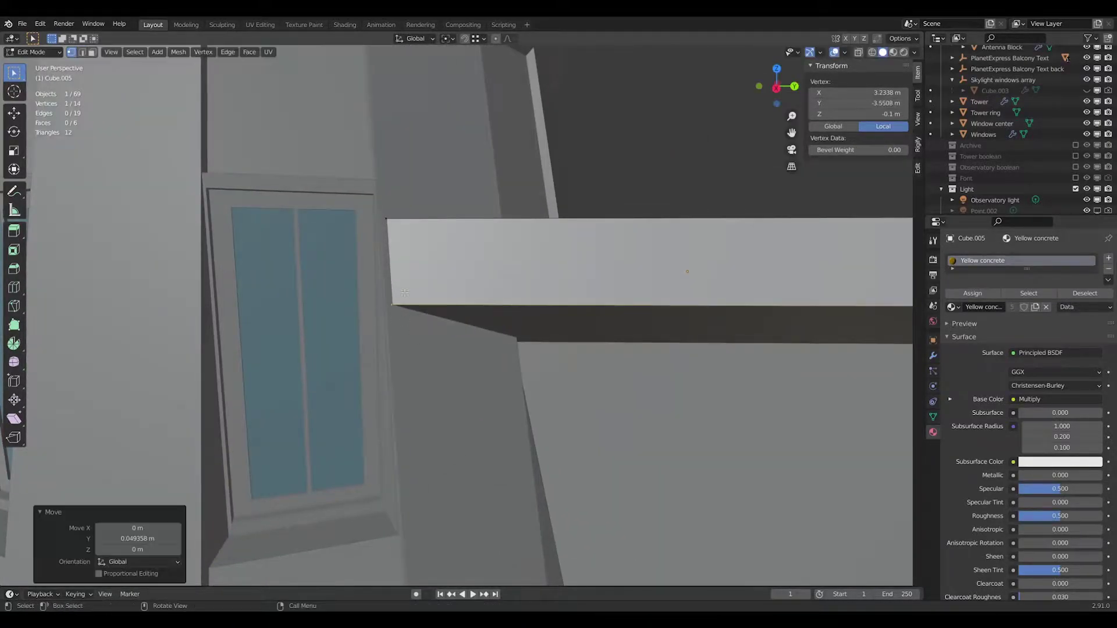
scroll(621, 245, "down", 6)
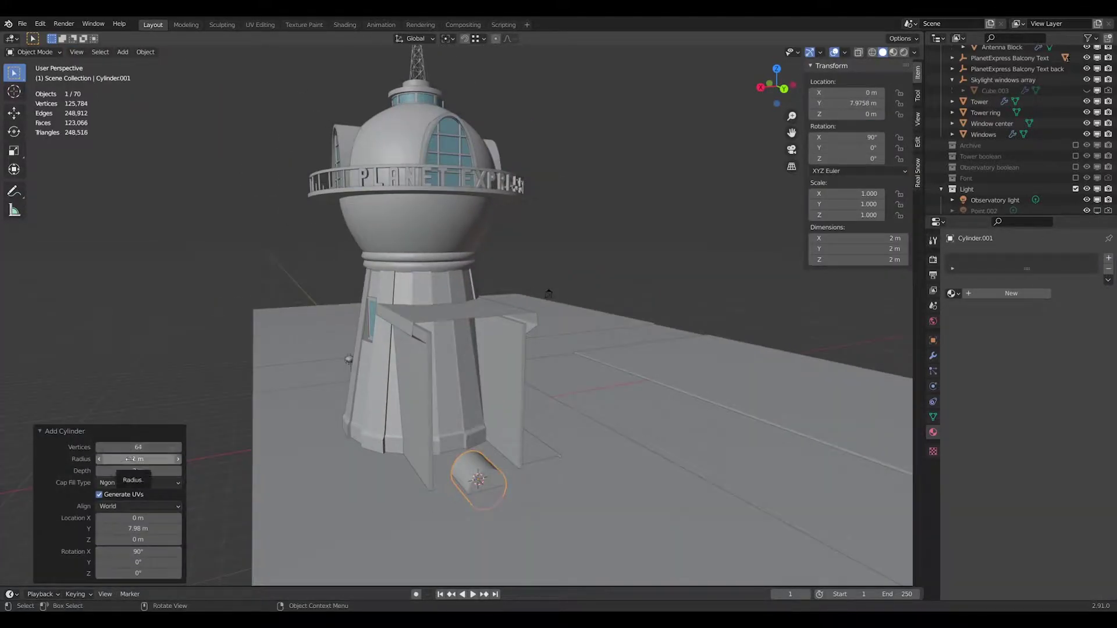
- Raise the new cylinder along Z and view its ring from the front in Edit Mode
key("g")
key("z")
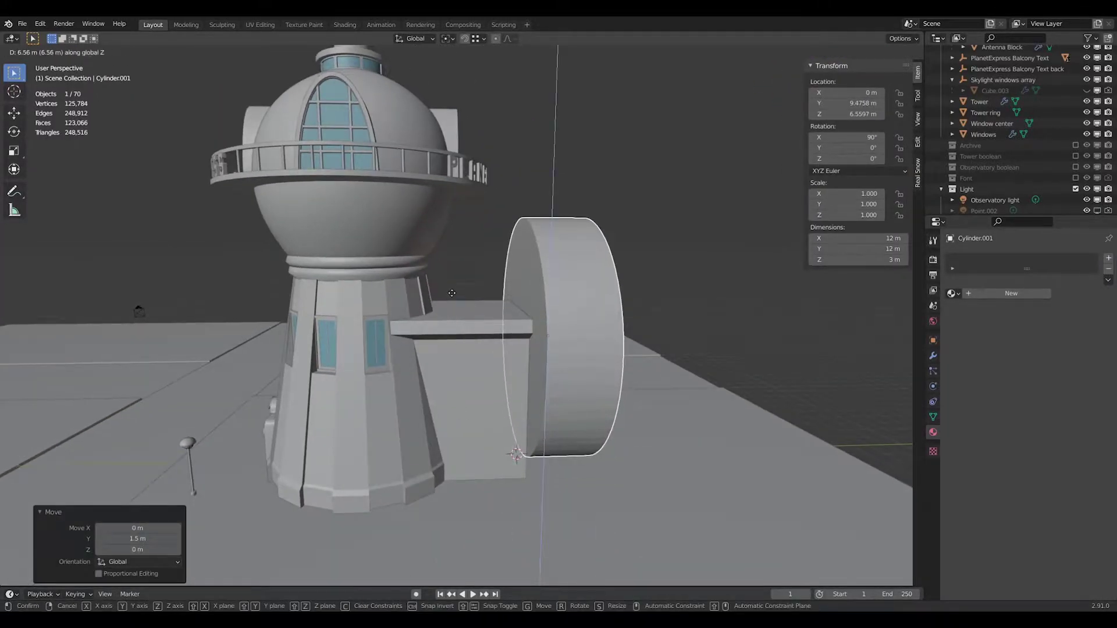
left_click(494, 345)
key("Tab")
key("KP_1")
middle_click_drag(628, 451, 523, 378)
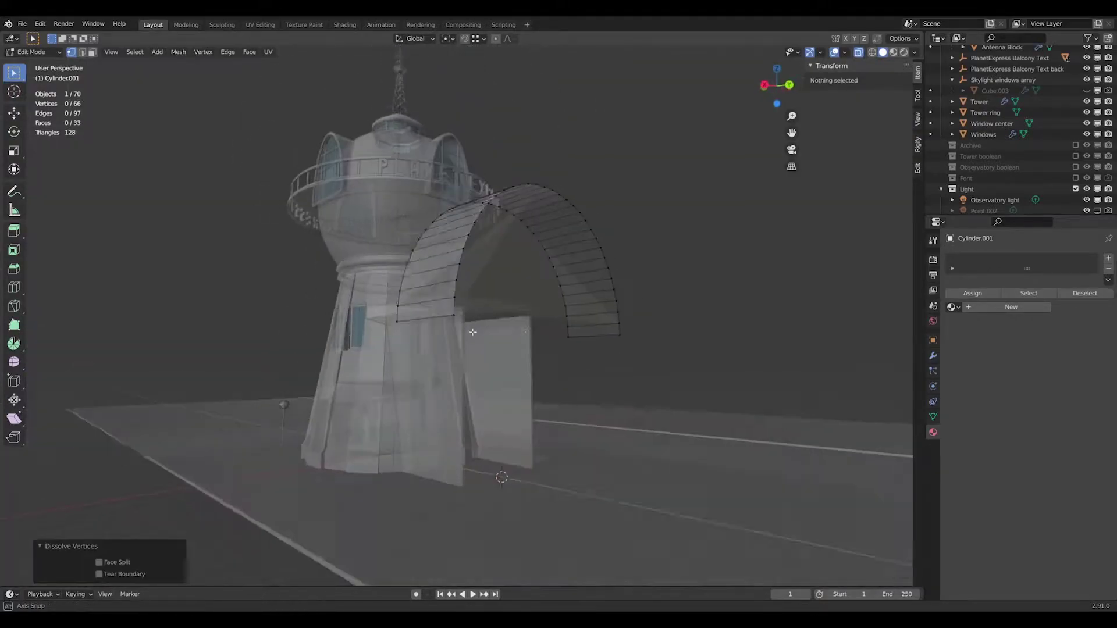
- Dissolve the selected edges and delete the lower half of the ring to form an arch
key("x")
left_click(475, 466)
middle_click_drag(475, 469, 396, 491)
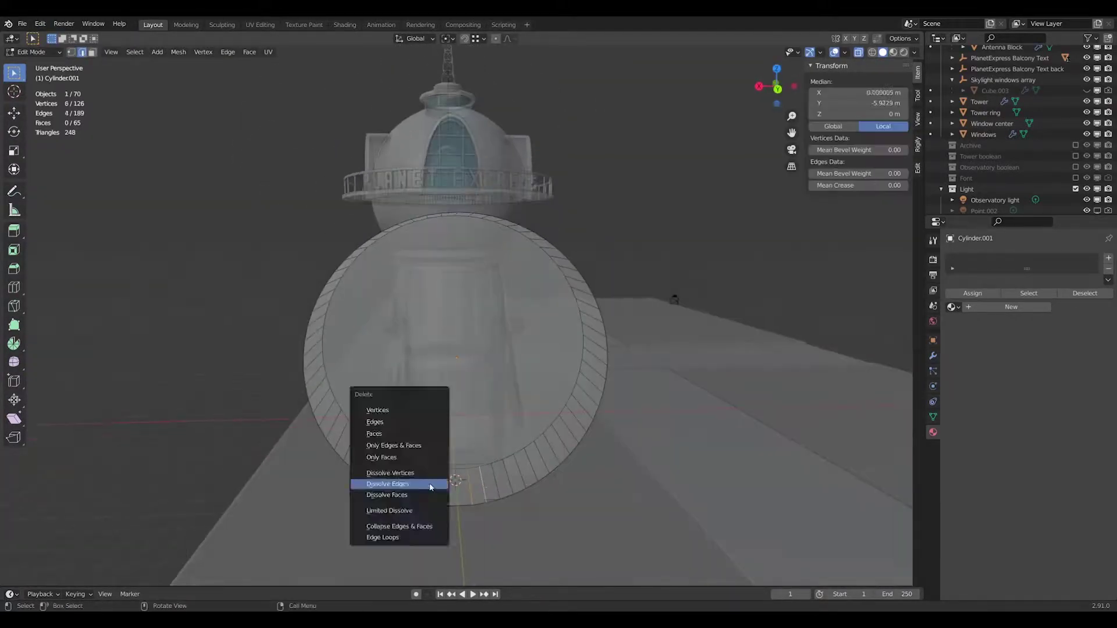
key("Delete")
middle_click_drag(312, 379, 555, 361)
mouse_move(464, 488)
middle_mouse_down()
mouse_move(523, 407)
mouse_move(582, 378)
middle_mouse_up()
- Scale the upper arch vertices along Z to shape the arch's height
left_click_drag(399, 175, 673, 374)
key("s")
key("z")
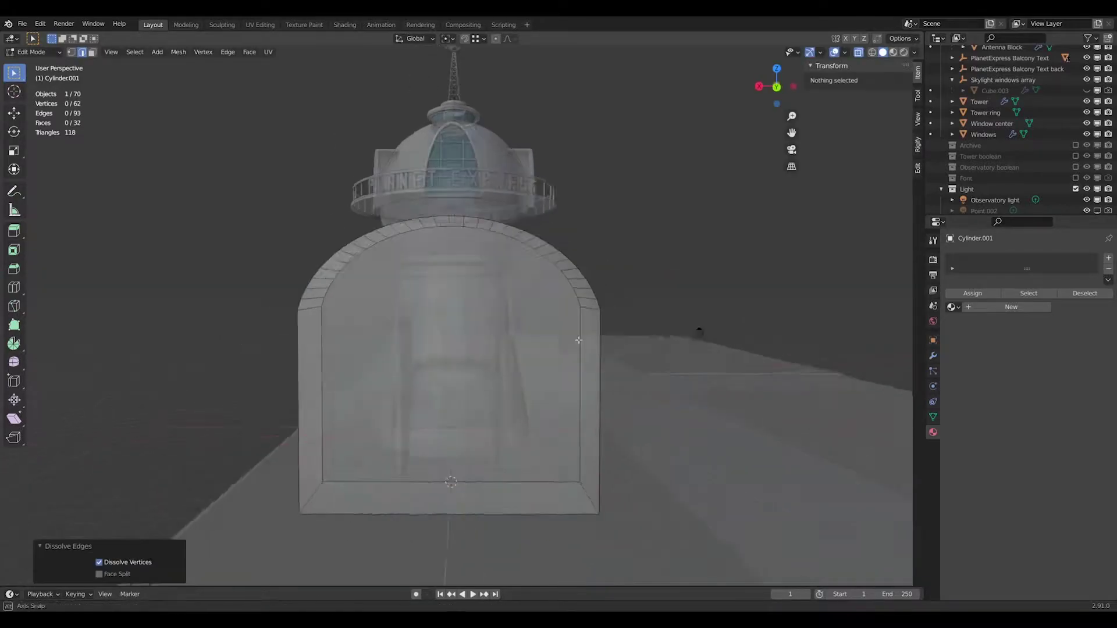
key("Tab")
mouse_move(321, 499)
middle_mouse_down()
mouse_move(561, 449)
mouse_move(665, 331)
middle_mouse_up()
scroll(569, 317, "up", 2)
mouse_move(568, 317)
middle_mouse_down()
mouse_move(618, 385)
mouse_move(510, 351)
mouse_move(491, 366)
mouse_move(723, 354)
middle_mouse_up()
- Remove the arch's top faces and one half of the arch in face select mode
key("Tab")
scroll(541, 361, "down", 4)
key("ctrl+x")
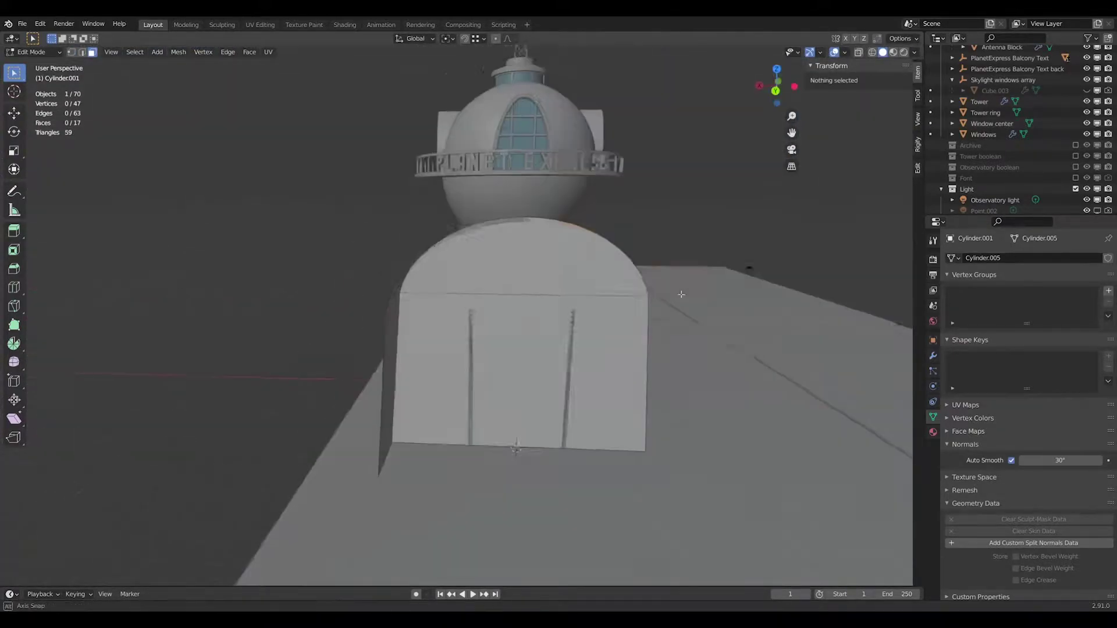
middle_click_drag(675, 295, 551, 319)
key("3")
left_click(603, 356)
key("x")
middle_click_drag(604, 356, 563, 262)
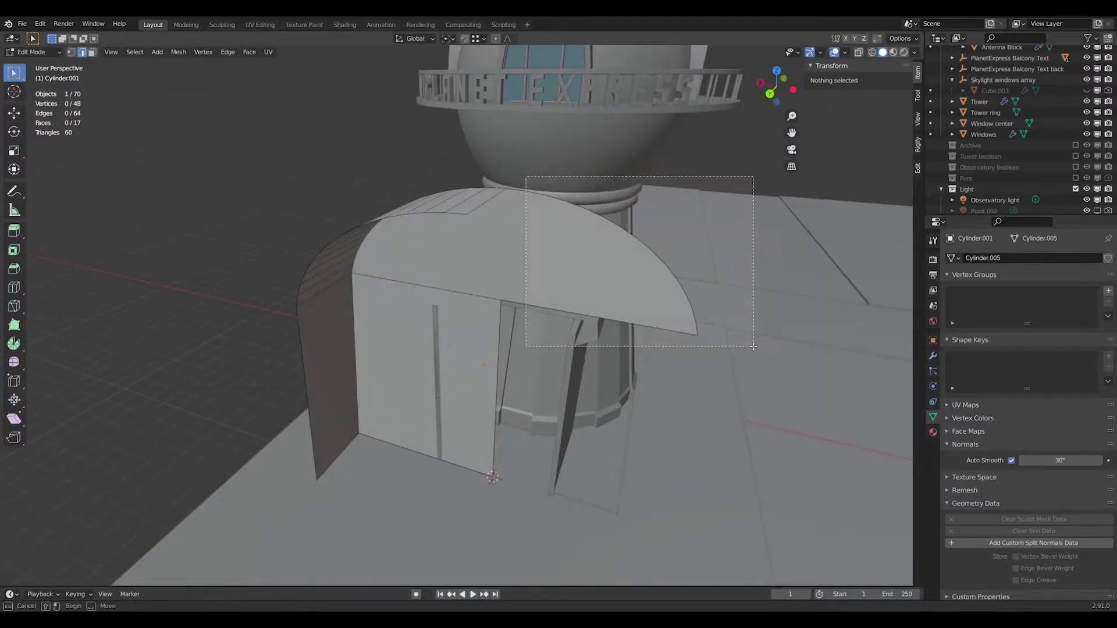
left_click_drag(753, 346, 752, 346)
key("Tab")
mouse_move(752, 347)
middle_mouse_down()
mouse_move(556, 345)
mouse_move(582, 361)
middle_mouse_up()
- Add Subdivision and Mirror modifiers to smooth and complete the arch, then save the file
key("ctrl+1")
scroll(569, 407, "up", 3)
left_click(1029, 258)
left_click(838, 456)
mouse_move(568, 444)
middle_mouse_down()
mouse_move(529, 313)
mouse_move(534, 288)
mouse_move(582, 326)
mouse_move(686, 364)
middle_mouse_up()
scroll(528, 313, "up", 5)
scroll(529, 313, "down", 4)
key("Tab")
key("Tab")
key("ctrl+s")
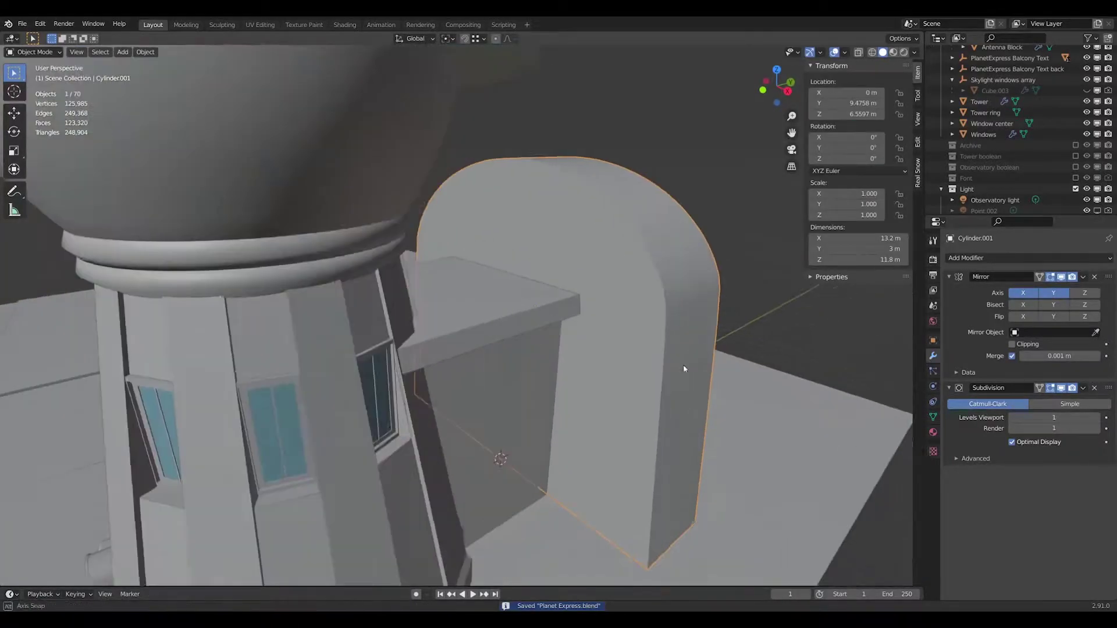
left_click(933, 431)
left_click(903, 52)
- Inspect the block around the red arch, selecting the left sidewalk plane and road strip
middle_click_drag(582, 303, 518, 281)
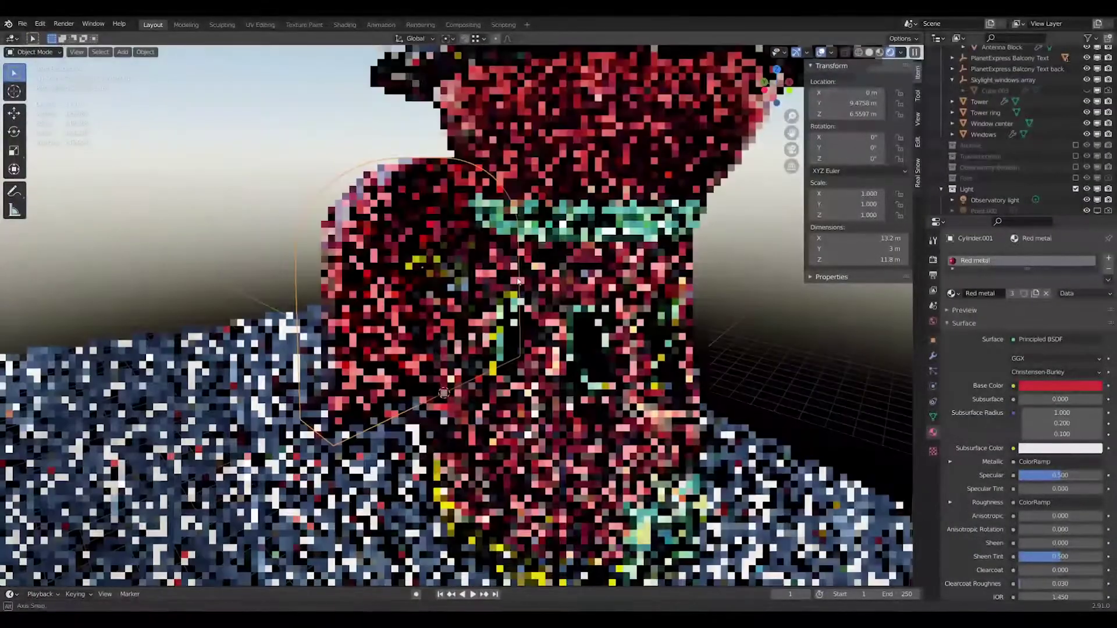
scroll(518, 281, "down", 5)
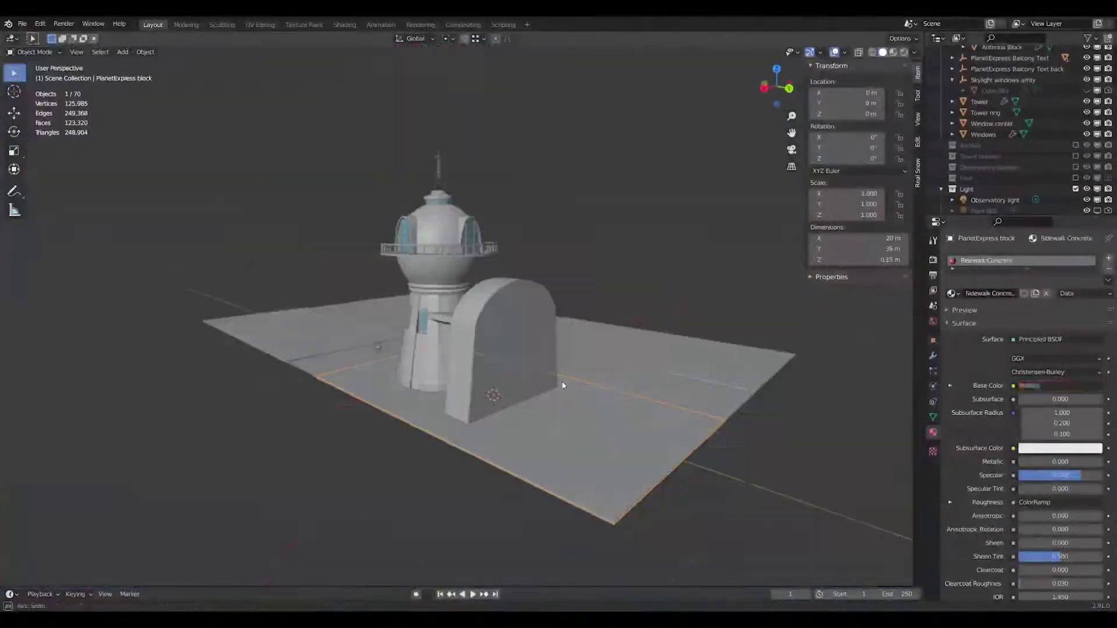
middle_click_drag(563, 385, 442, 349)
left_click(253, 338)
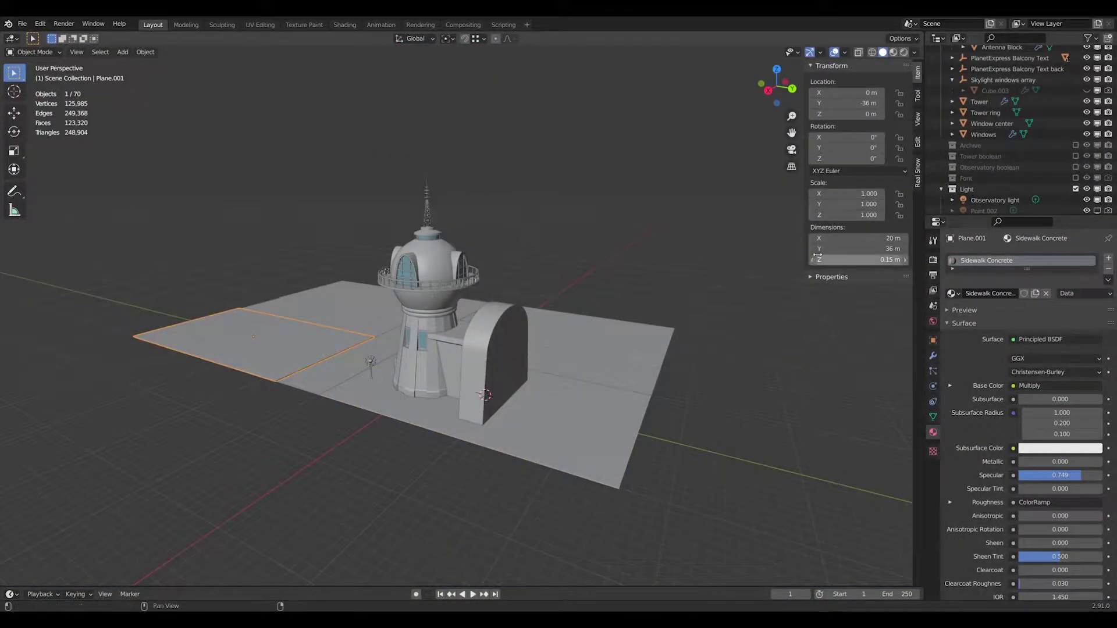
middle_click_drag(651, 431, 698, 442)
left_click(706, 444)
scroll(707, 444, "up", 4)
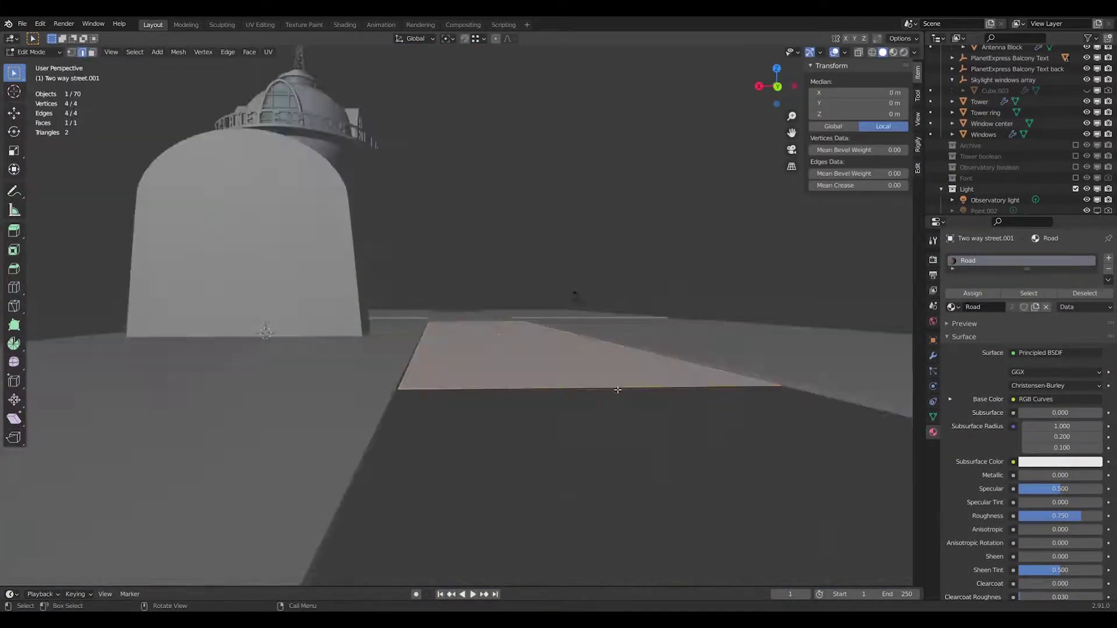
scroll(707, 444, "down", 4)
- Select the arch and view the scene through the camera in Rendered shading
left_click(512, 401)
middle_click_drag(512, 401, 613, 421)
key("KP_0")
key("alt+a")
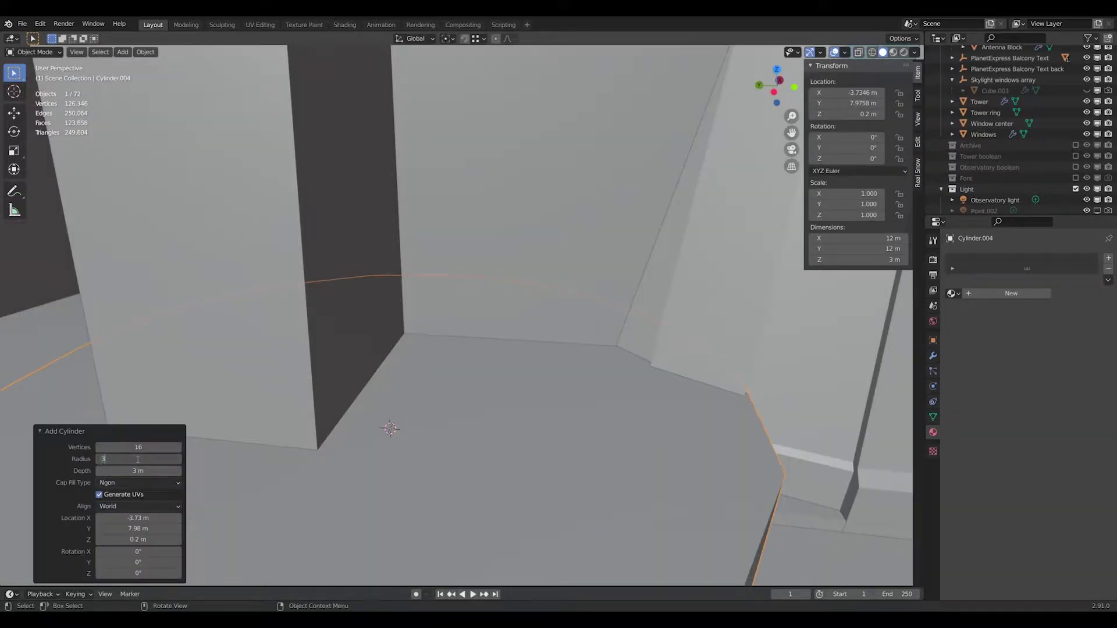
- Set the new cylinder's radius, delete its bottom face and inset its top face
left_click(141, 475)
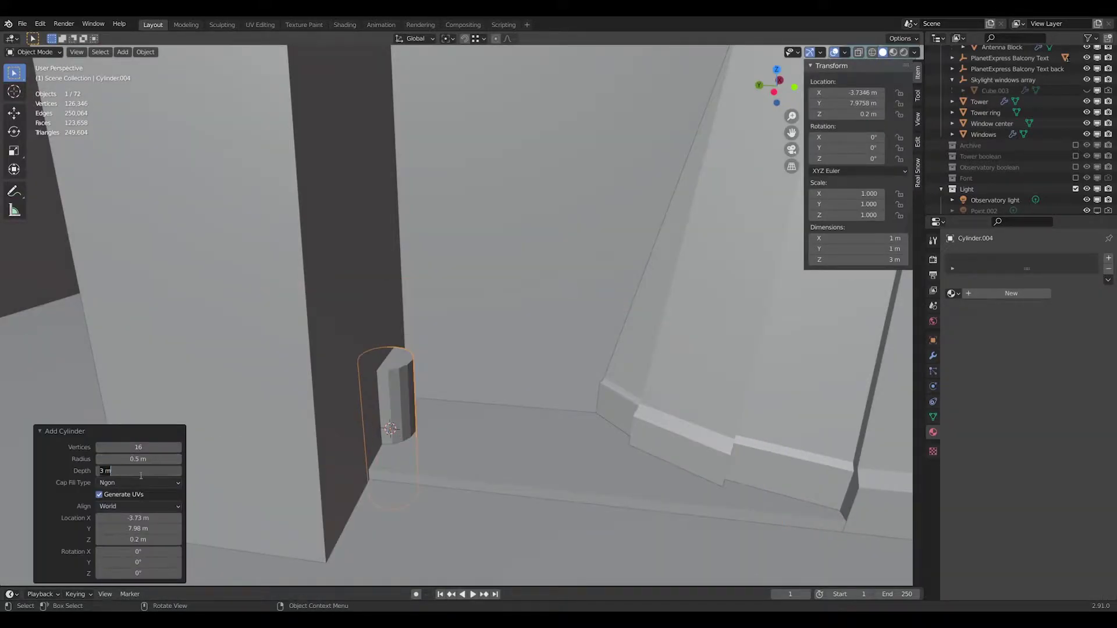
middle_click_drag(524, 454, 531, 428)
key("Tab")
scroll(519, 366, "up", 3)
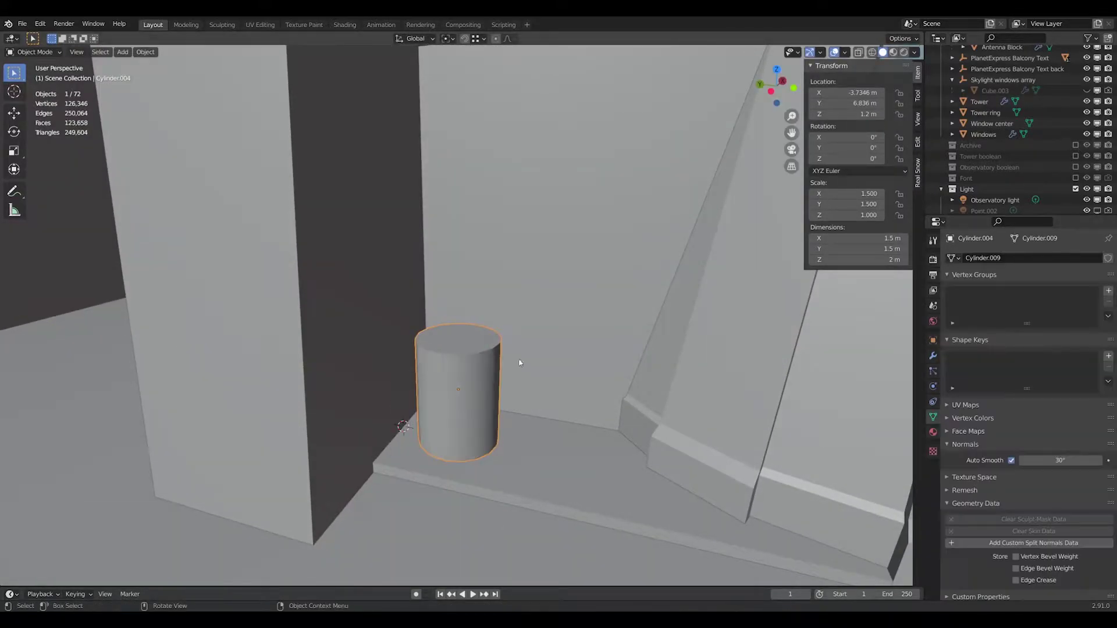
key("alt+z")
left_click(448, 454)
key("x")
key("i")
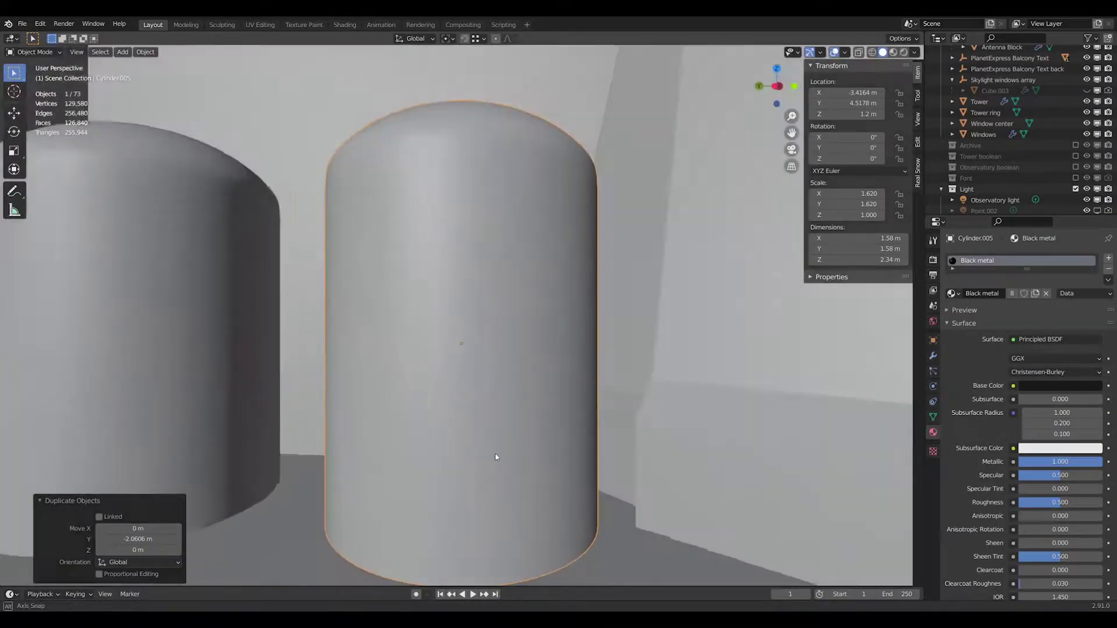
- Move the gas tank cylinder copy along Y beside the other tank
key("g")
key("y")
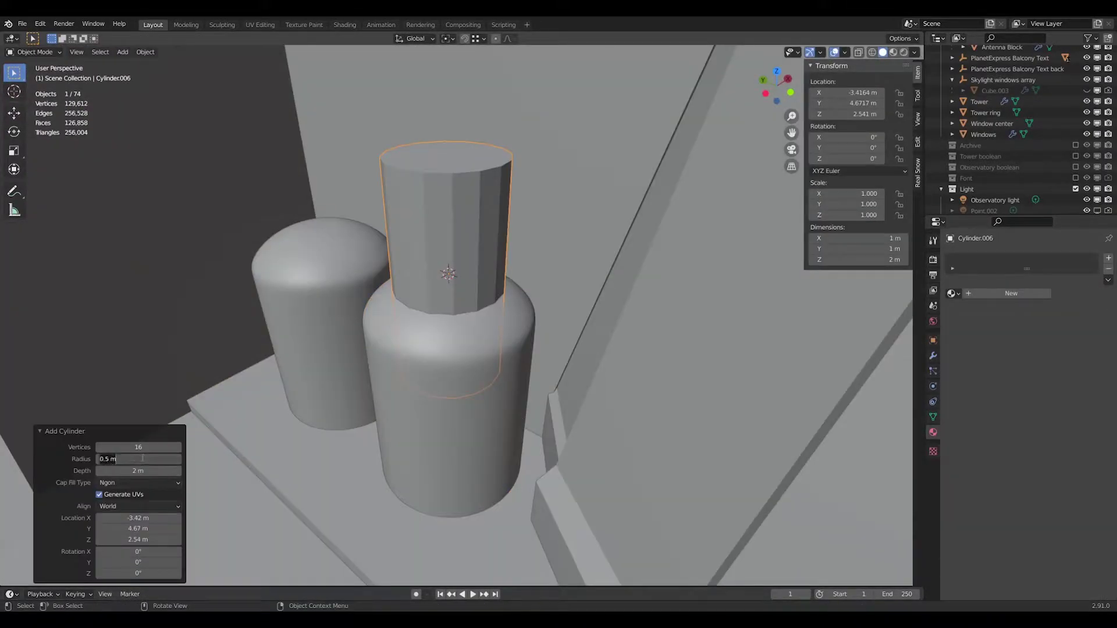
middle_click_drag(227, 379, 352, 374)
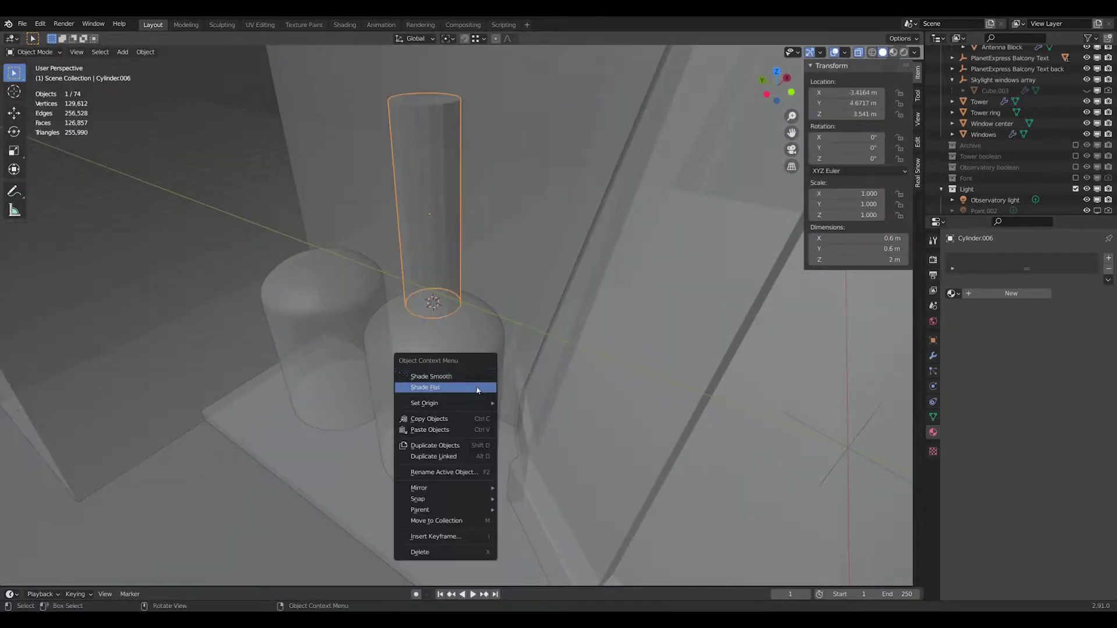
- Give the slim cylinder the Aluminium material and preview it in rendered shading
right_click(434, 228)
mouse_move(380, 225)
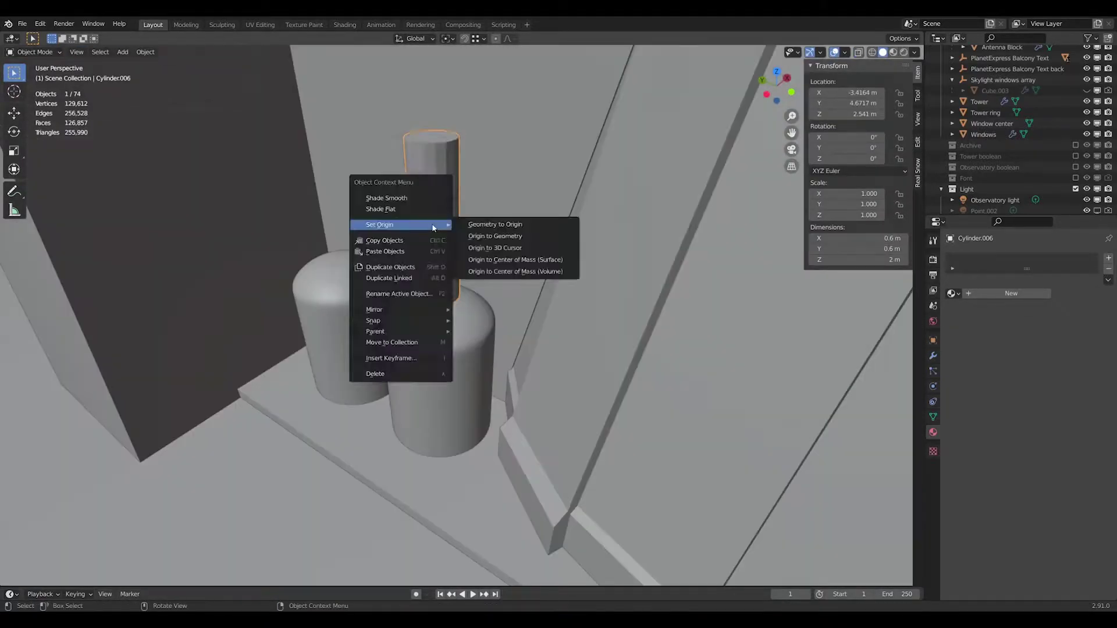
left_click(952, 293)
left_click(989, 384)
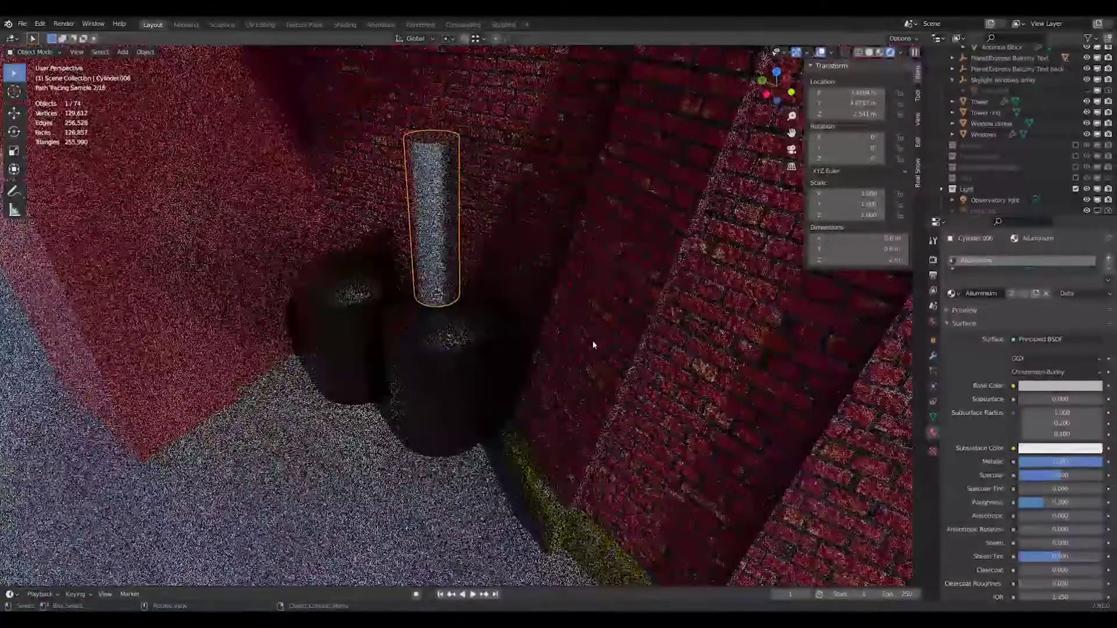
key("z")
middle_click_drag(407, 349, 445, 340)
- Duplicate the slim cylinder onto the other tank and select the pipe's neck edge ring
key("shift+d")
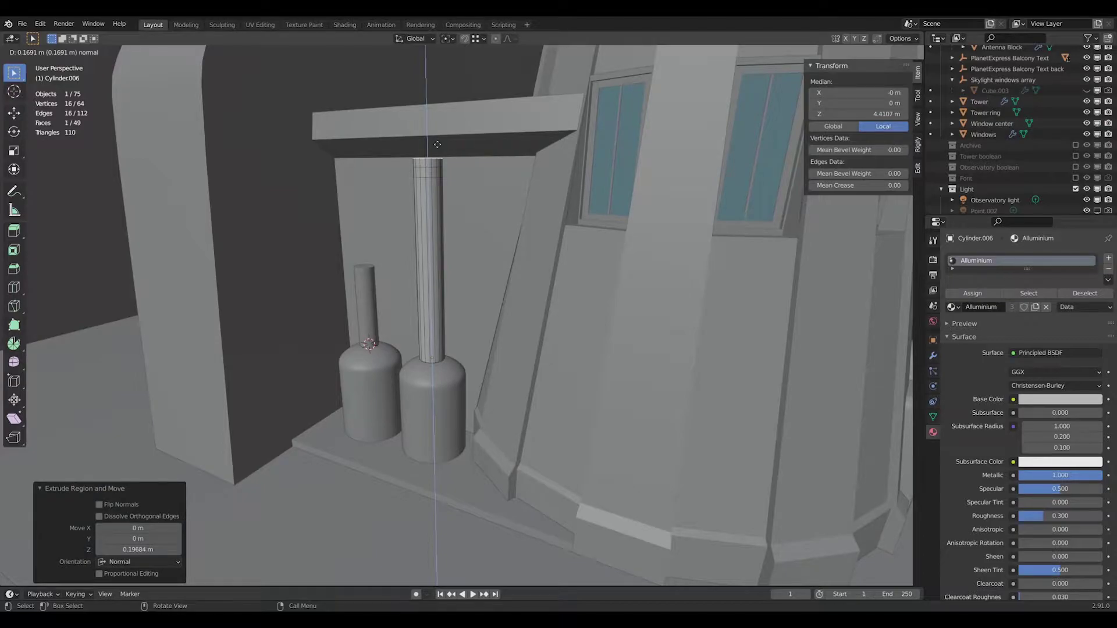
middle_click_drag(425, 122, 507, 212)
key("2")
left_click(416, 190, "alt")
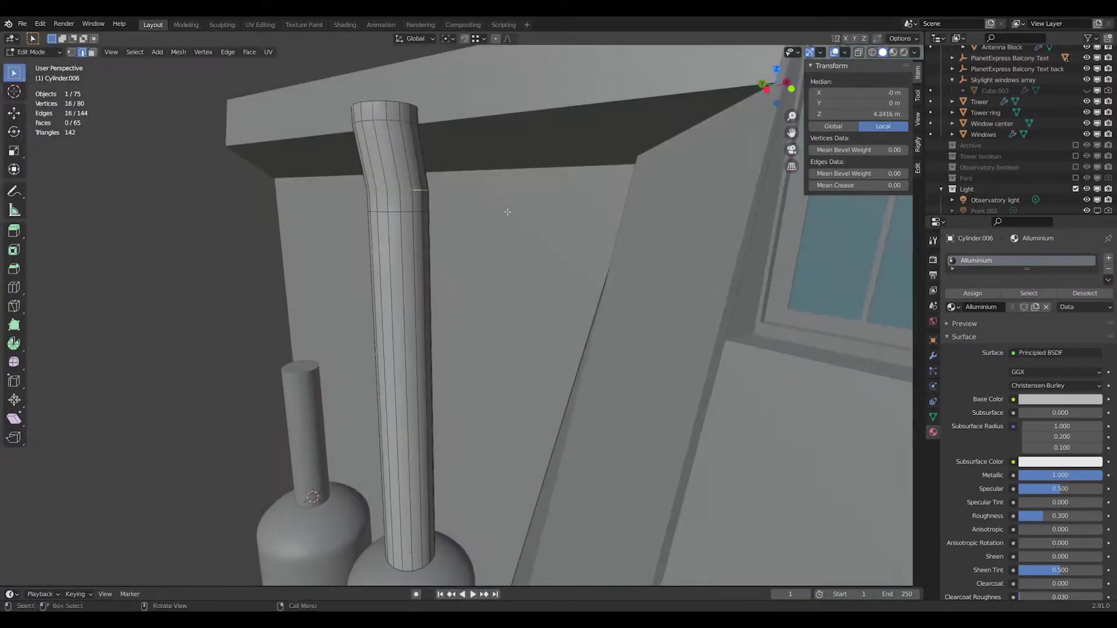
left_click(508, 187)
- Raise the pipe's top face vertically from a top-down view
mouse_move(460, 182)
middle_mouse_down()
mouse_move(444, 200)
mouse_move(412, 143)
mouse_move(390, 274)
middle_mouse_up()
key("KP_7")
left_click(413, 142, "alt")
key("g")
key("z")
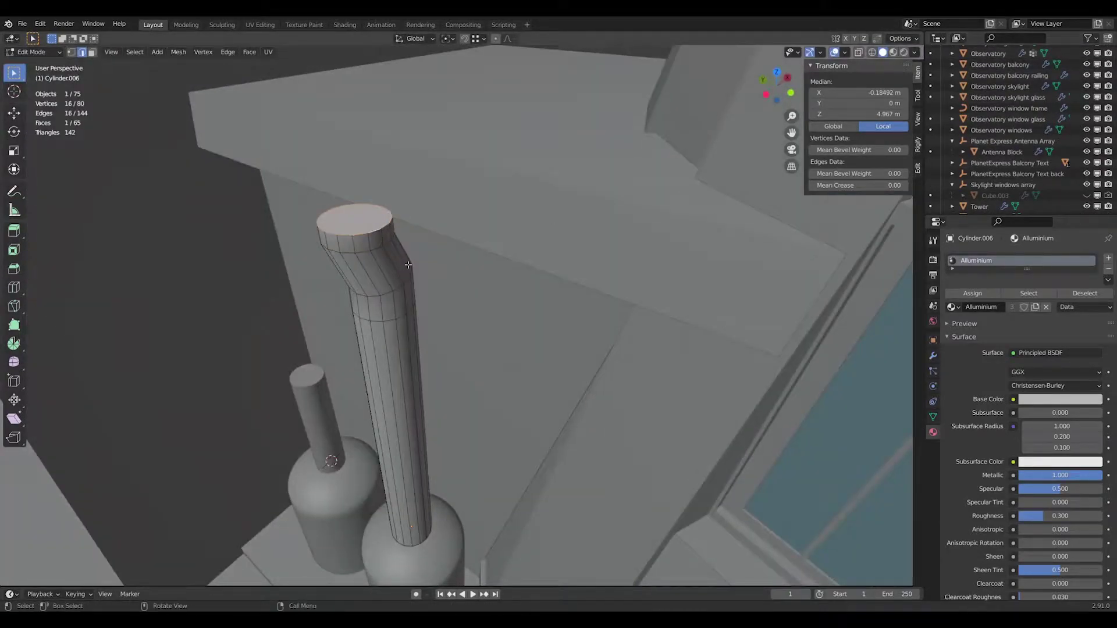
left_click(406, 284)
- Extrude the pipe top upward and shift it along X to hook the neck over
mouse_move(405, 284)
middle_mouse_down()
mouse_move(367, 207)
mouse_move(443, 186)
middle_mouse_up()
key("e")
left_click(444, 187)
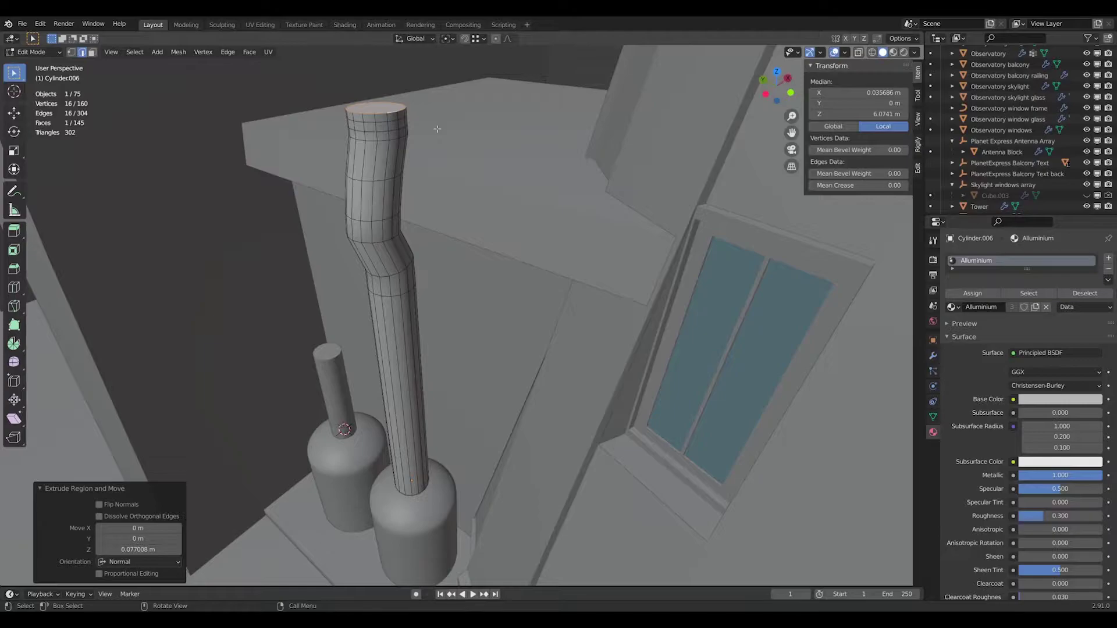
right_click(419, 160)
mouse_move(418, 160)
middle_mouse_down()
mouse_move(365, 216)
mouse_move(349, 169)
middle_mouse_up()
key("g")
key("x")
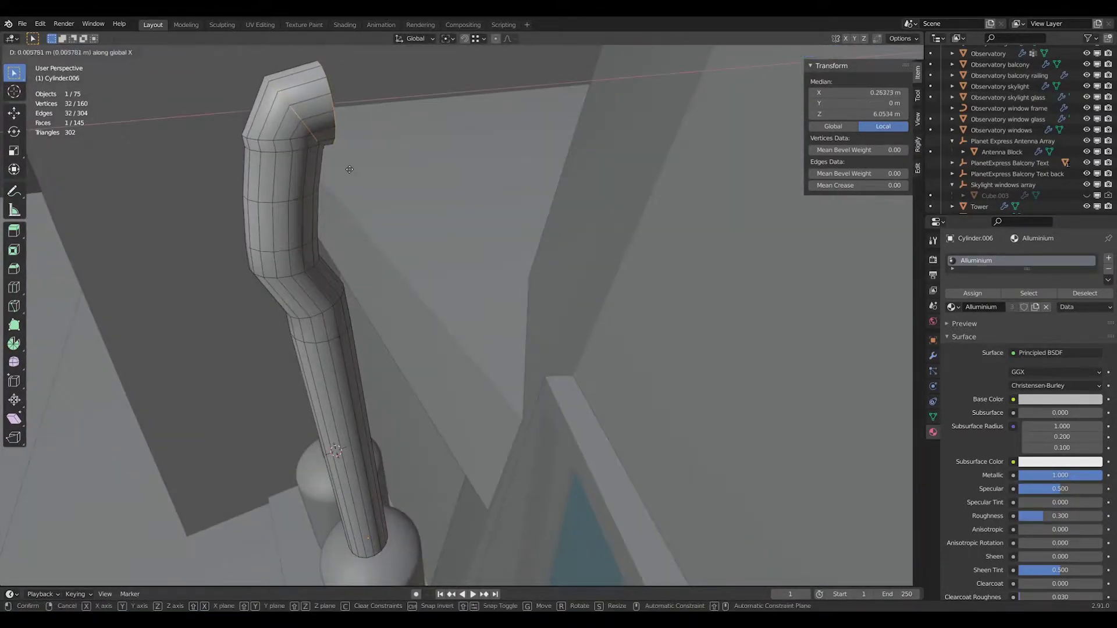
right_click(370, 242)
middle_click_drag(370, 242, 429, 171)
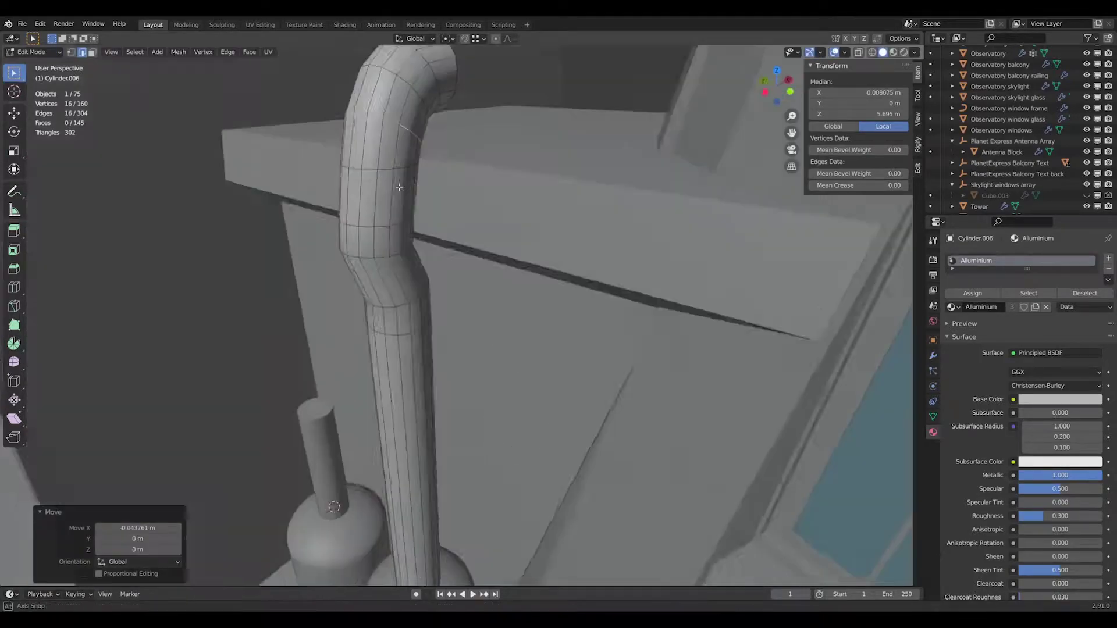
key("Tab")
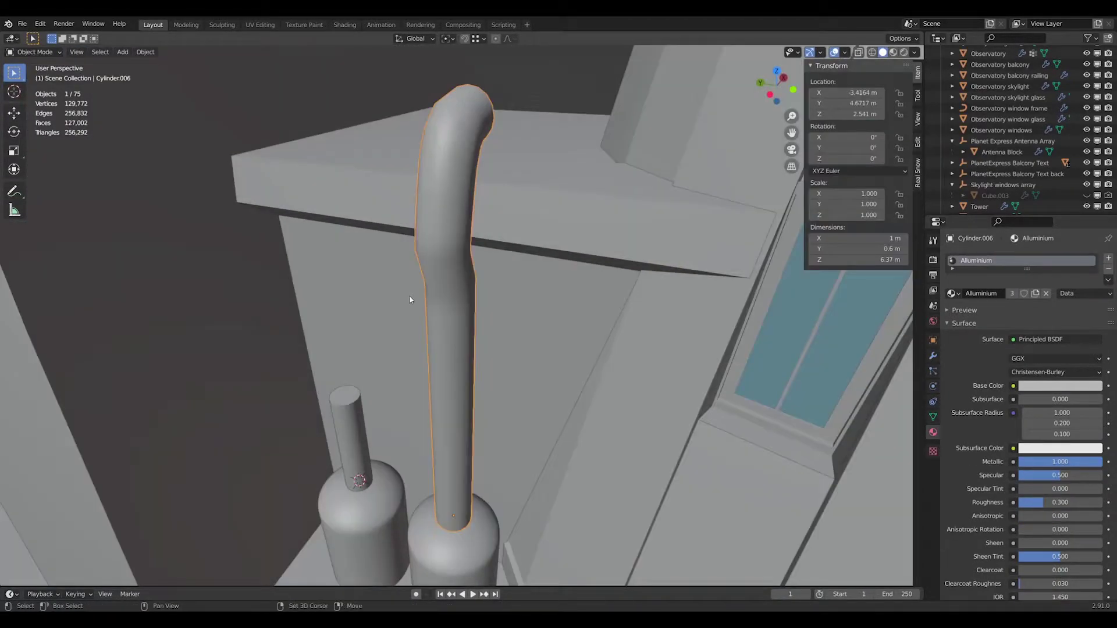
- Add a new 1 m cube to the scene
key("shift+a")
left_click(375, 446)
key("g")
left_click(221, 168)
- Reposition the ledge box along the Y axis
key("g")
key("y")
left_click(213, 167)
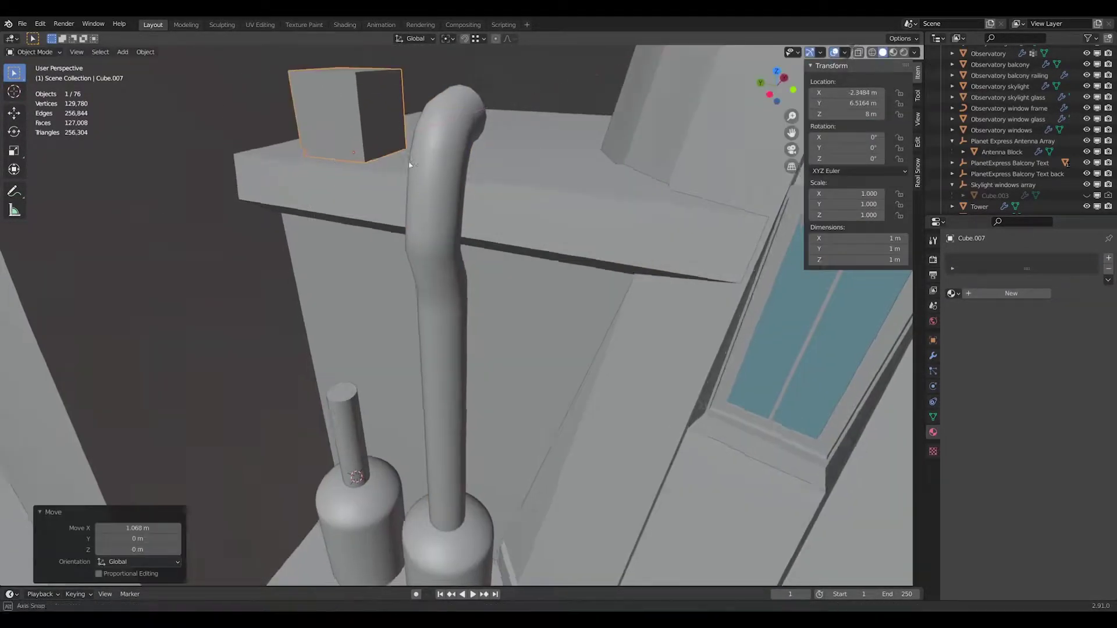
middle_click_drag(213, 167, 326, 192)
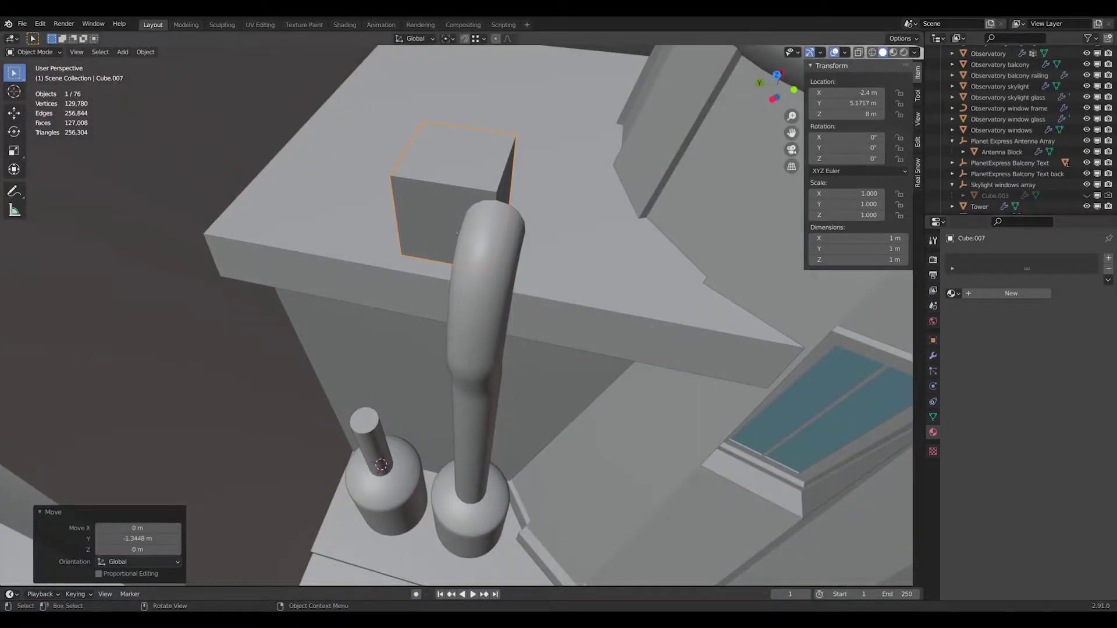
- Stretch the box's end face 1 m along X to lengthen it
key("Tab")
key("3")
left_click(457, 233)
key("g")
key("y")
left_click(433, 184)
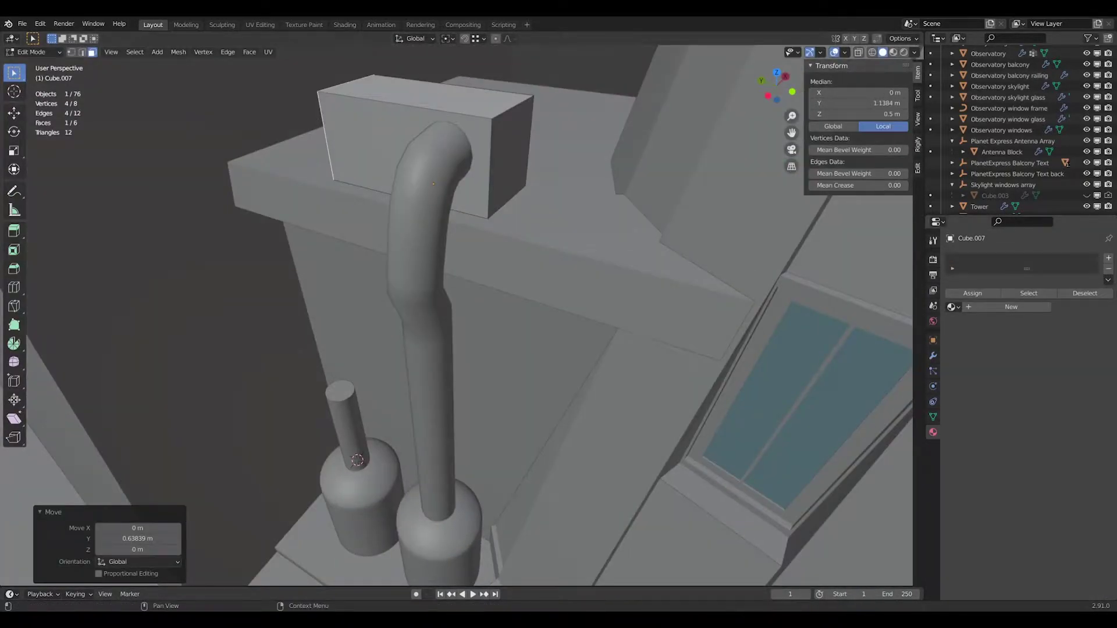
key("g")
key("x")
key("1")
key("Return")
mouse_move(433, 184)
middle_mouse_down()
mouse_move(479, 222)
mouse_move(454, 349)
middle_mouse_up()
key("Tab")
- Select the tall bent pipe's end ring, hiding the box that blocks it
left_click(430, 428, "shift")
scroll(444, 424, "down", 5)
scroll(466, 349, "up", 6)
left_click(471, 349)
key("Tab")
key("2")
left_click(490, 380, "alt")
key("Tab")
left_click(408, 262)
key("h")
left_click(465, 350)
- Extrude the pipe's end ring and scale it out into a flange
key("Tab")
key("e")
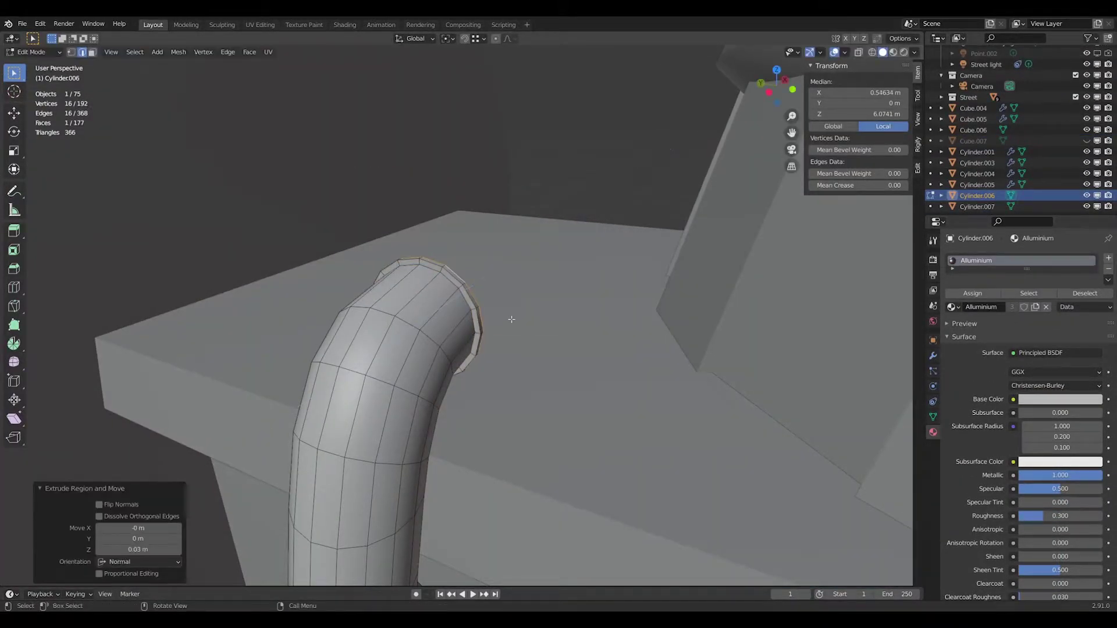
scroll(515, 320, "up", 2)
key("s")
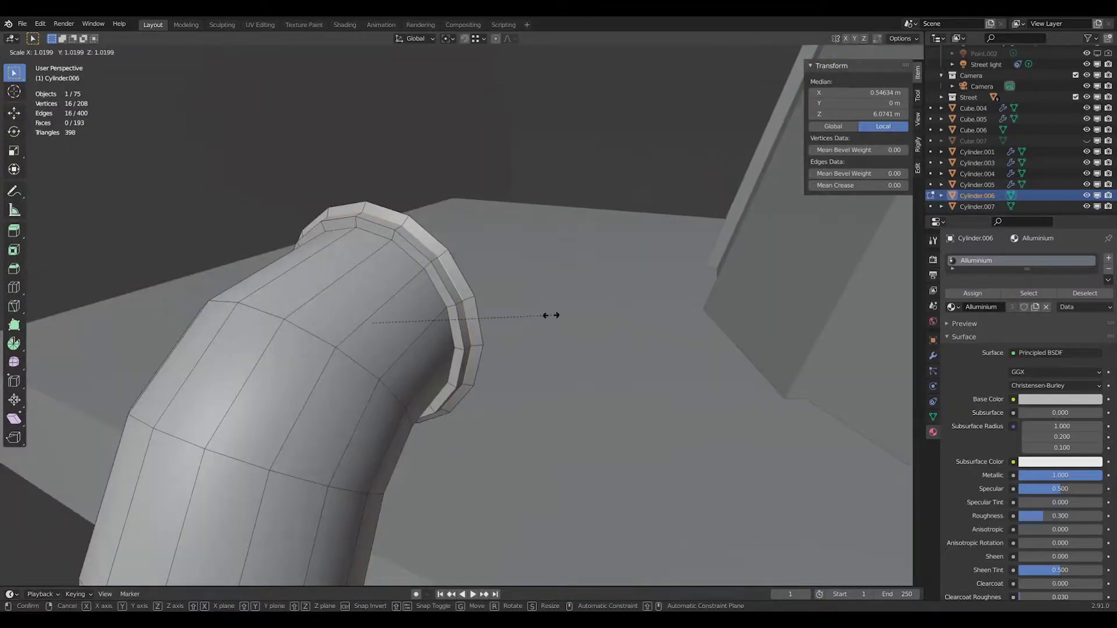
left_click(560, 314)
- Add a Subdivision Surface modifier to the pipe and fully crease the bend edge rings
left_click(933, 356)
left_click(1028, 258)
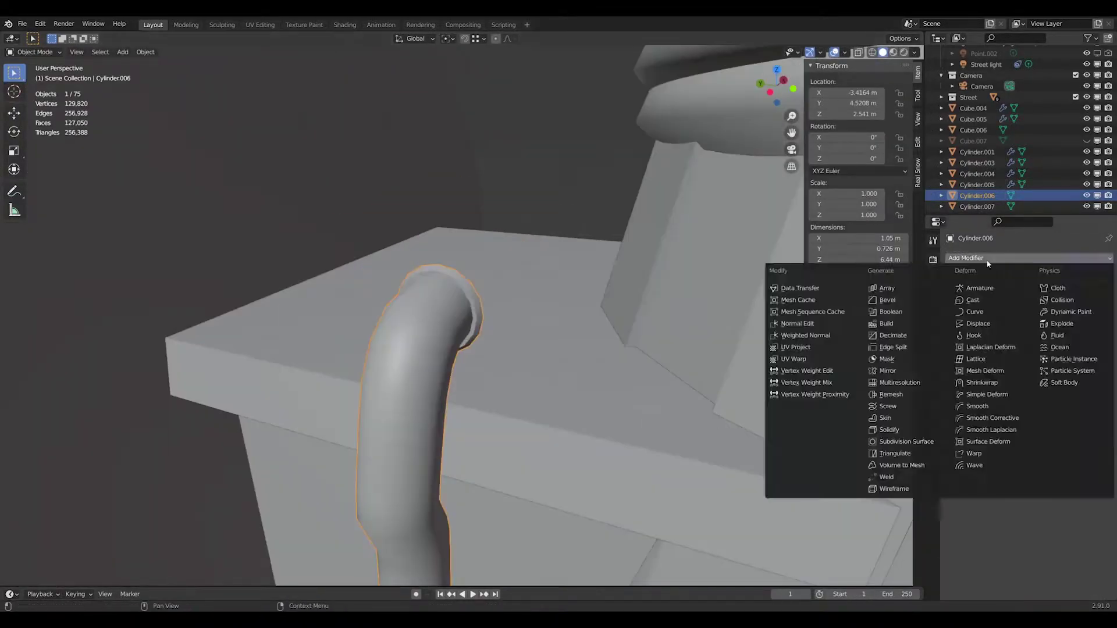
left_click(873, 483)
key("alt+a")
mouse_move(465, 312)
middle_mouse_down()
mouse_move(600, 179)
mouse_move(524, 233)
mouse_move(481, 174)
middle_mouse_up()
key("2")
left_click(436, 180, "alt")
left_click(480, 134, "alt+shift")
middle_click_drag(665, 178, 493, 227)
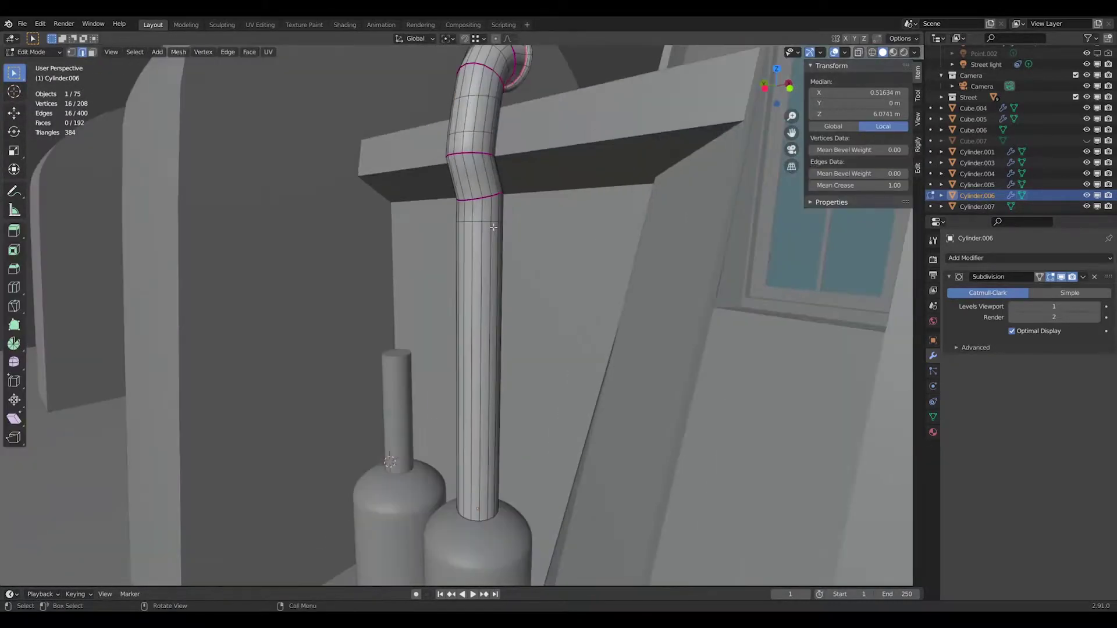
key("Tab")
- Preview the entrance in rendered shading, then tilt the upper section 15°
key("z")
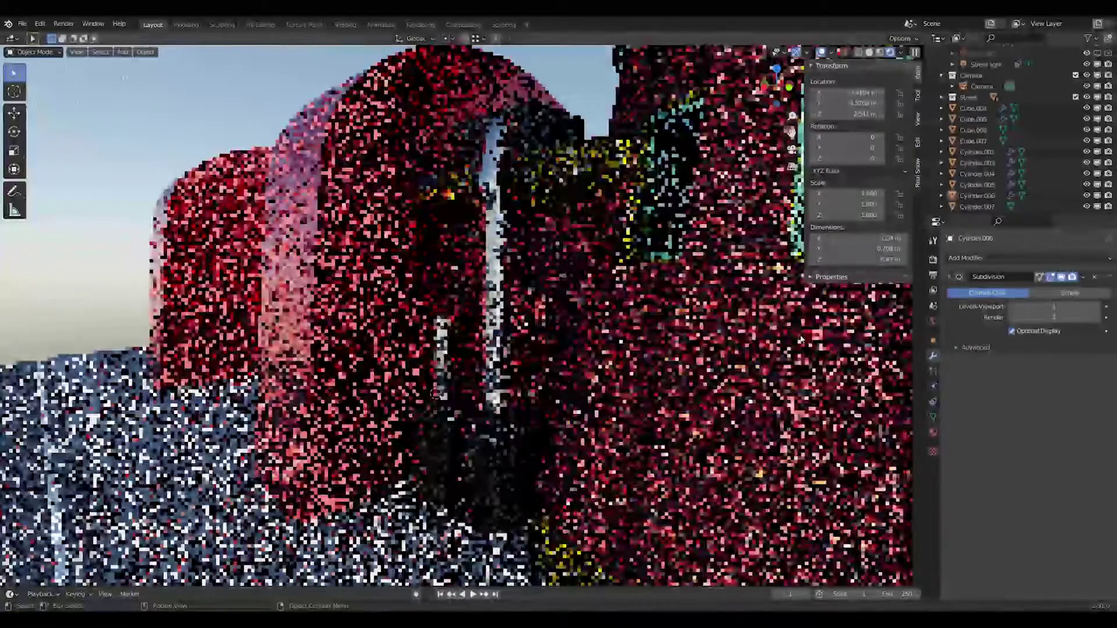
middle_click_drag(669, 326, 766, 356)
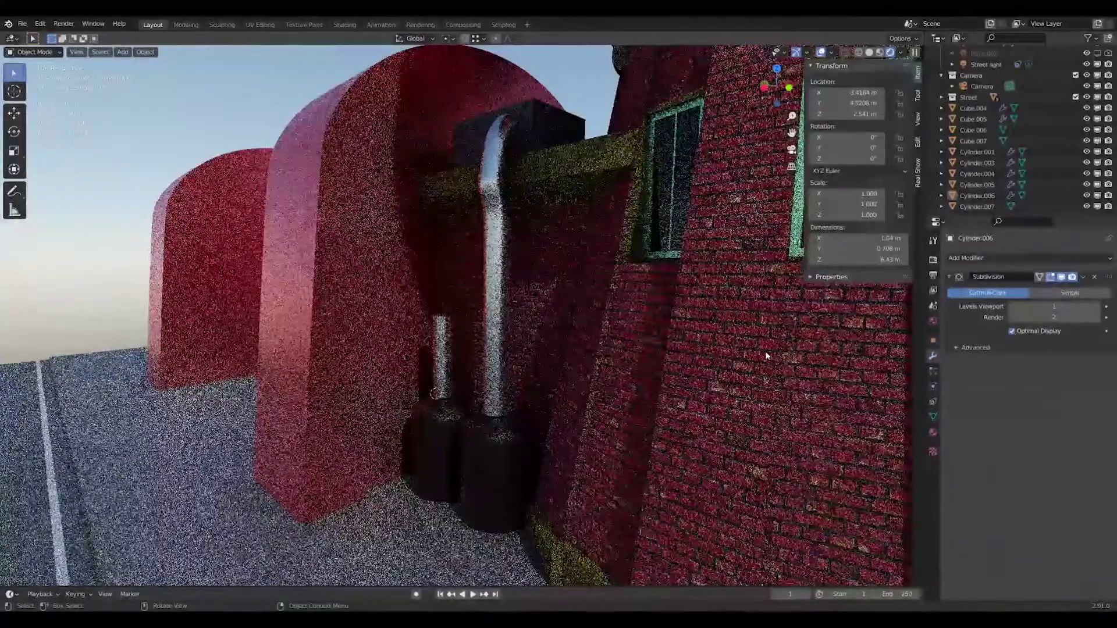
key("Tab")
key("z")
scroll(491, 220, "up", 5)
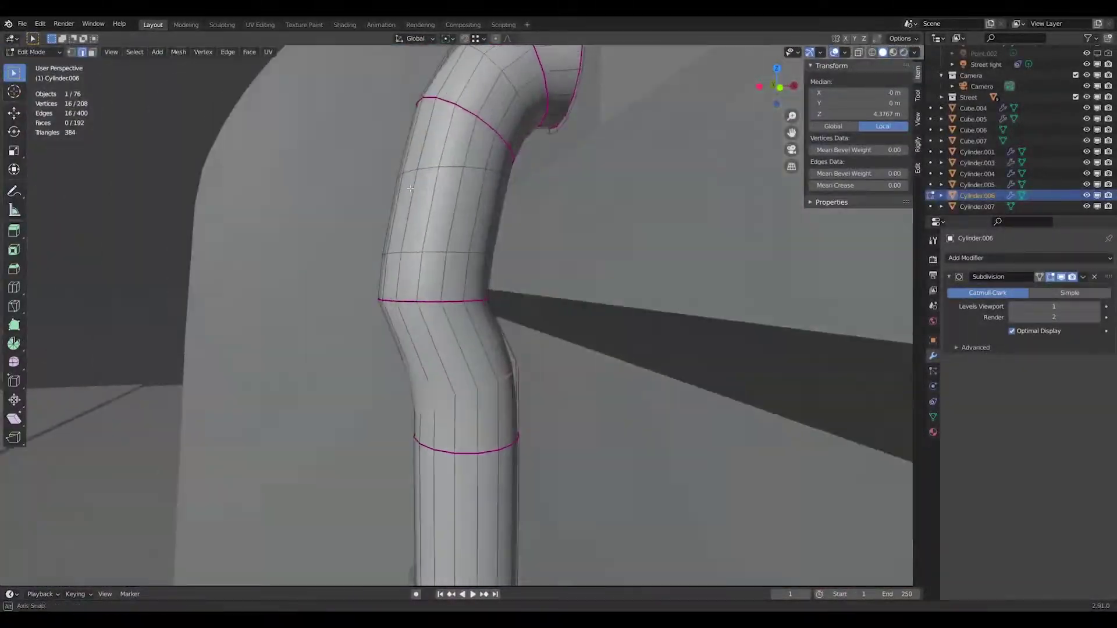
type("15")
key("Return")
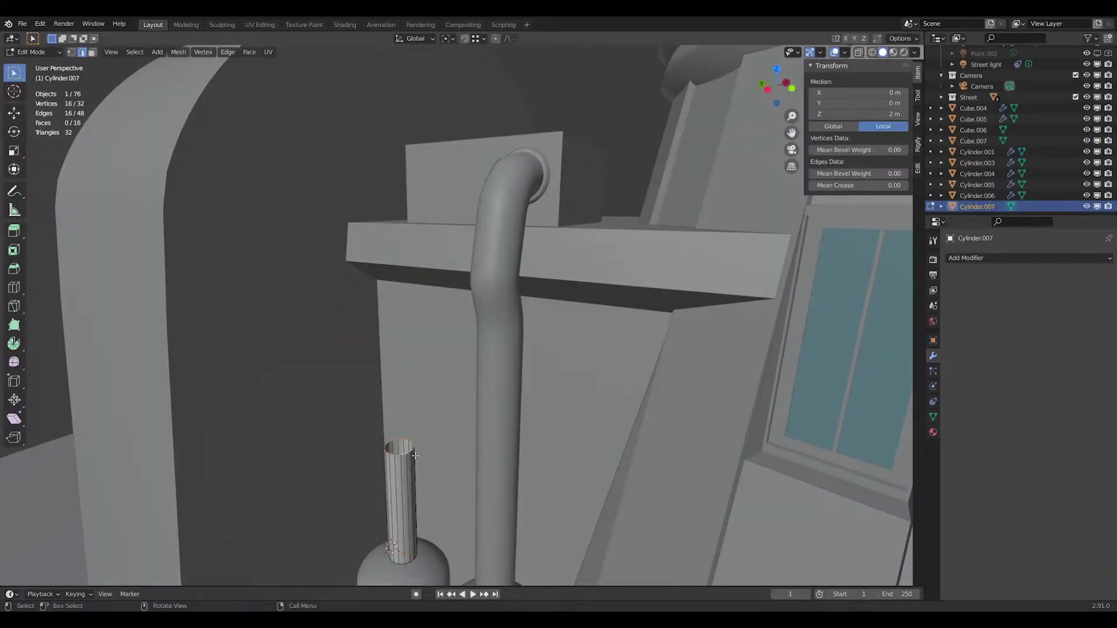
- Extrude the small pipe's top upward and shift its tip into position
key("e")
left_click(427, 437)
left_click(426, 417)
scroll(397, 438, "up", 2)
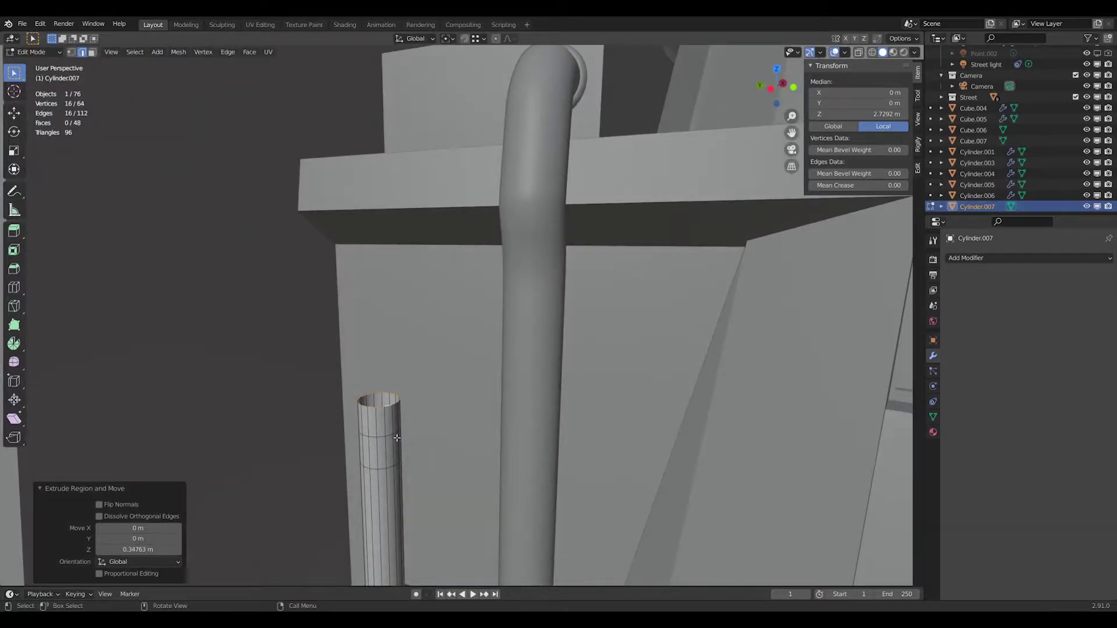
key("g")
key("z")
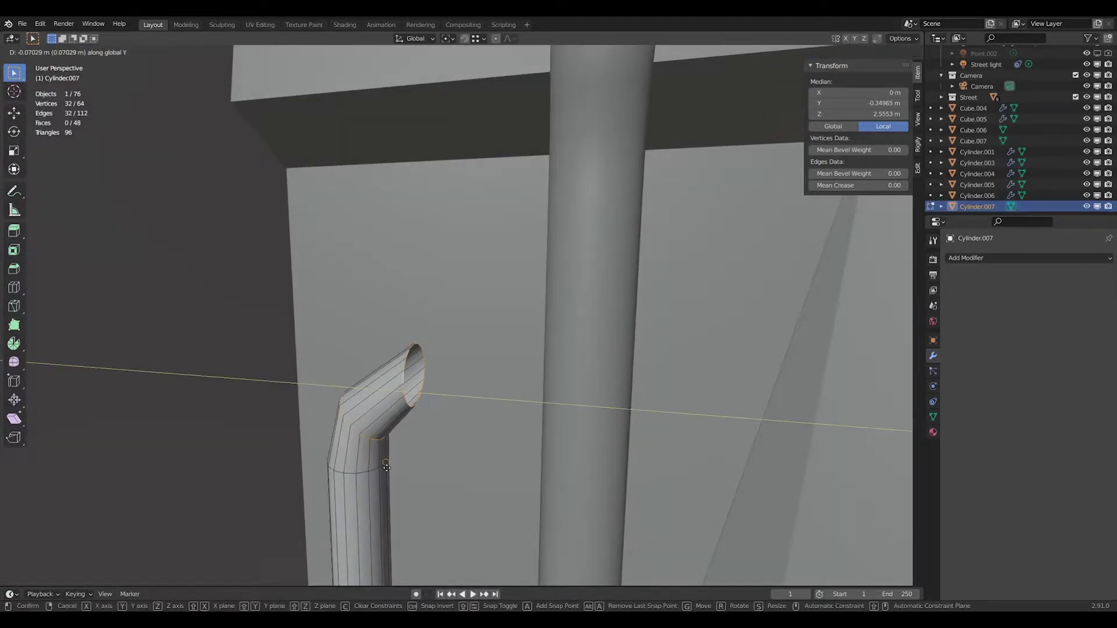
left_click(407, 419)
scroll(443, 442, "up", 2)
scroll(466, 459, "up", 2)
middle_click_drag(467, 459, 488, 462)
scroll(488, 462, "down", 3)
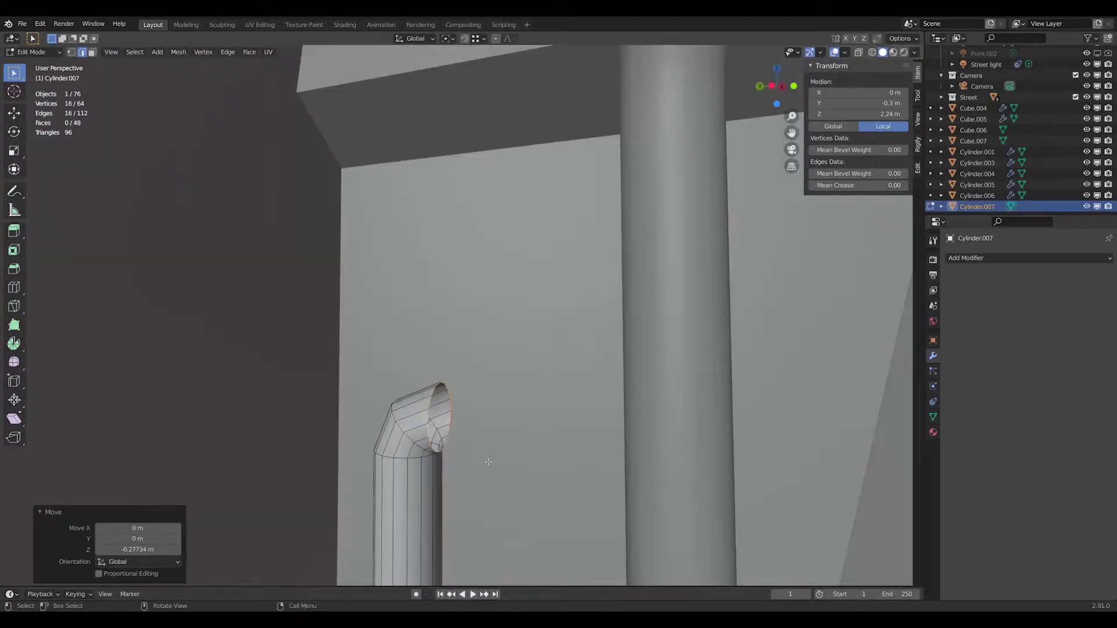
left_click(529, 466)
scroll(529, 466, "down", 3)
scroll(512, 408, "up", 3)
- Widen the small pipe's open end, extrude a collar and apply level-1 subdivision
key("s")
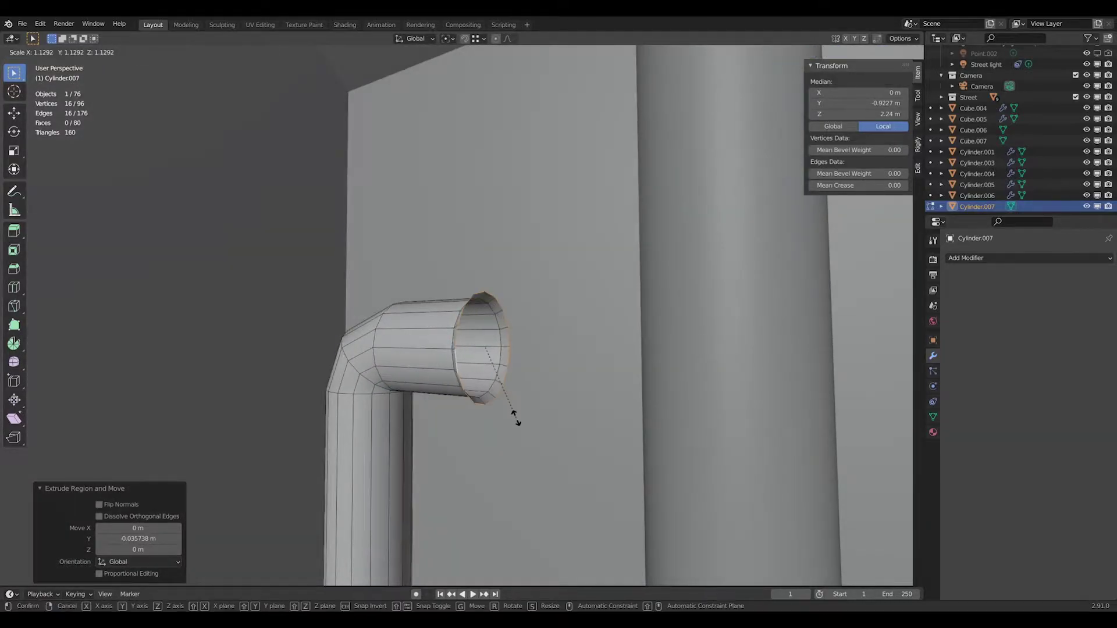
left_click(522, 412)
scroll(522, 412, "up", 1)
key("e")
middle_click_drag(522, 412, 551, 439)
left_click(603, 444)
scroll(475, 337, "down", 3)
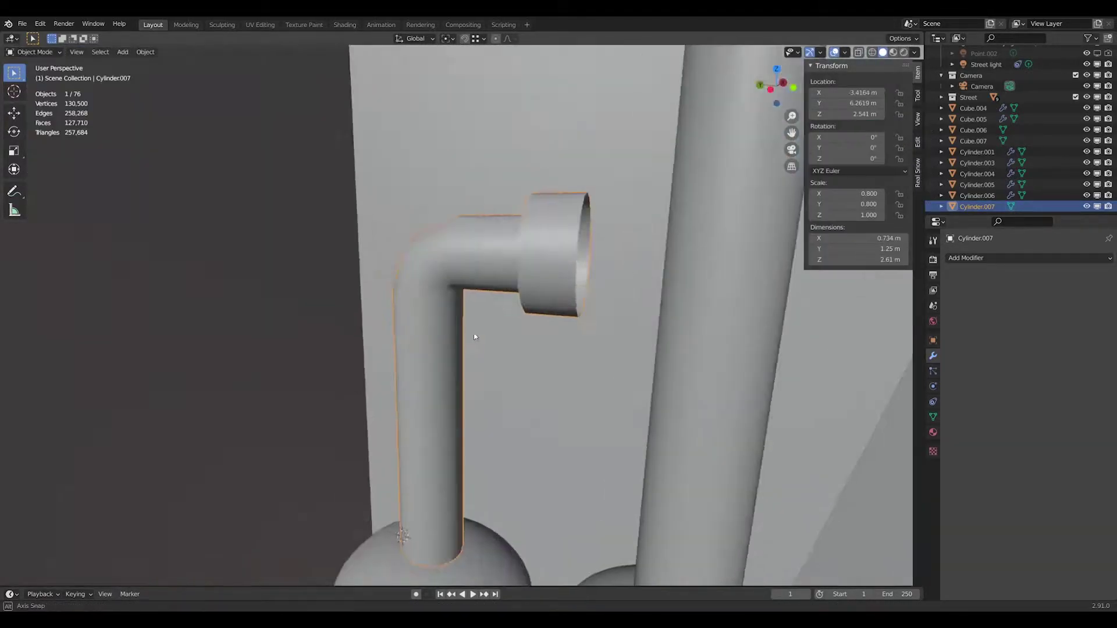
middle_click_drag(474, 338, 442, 374)
key("ctrl+1")
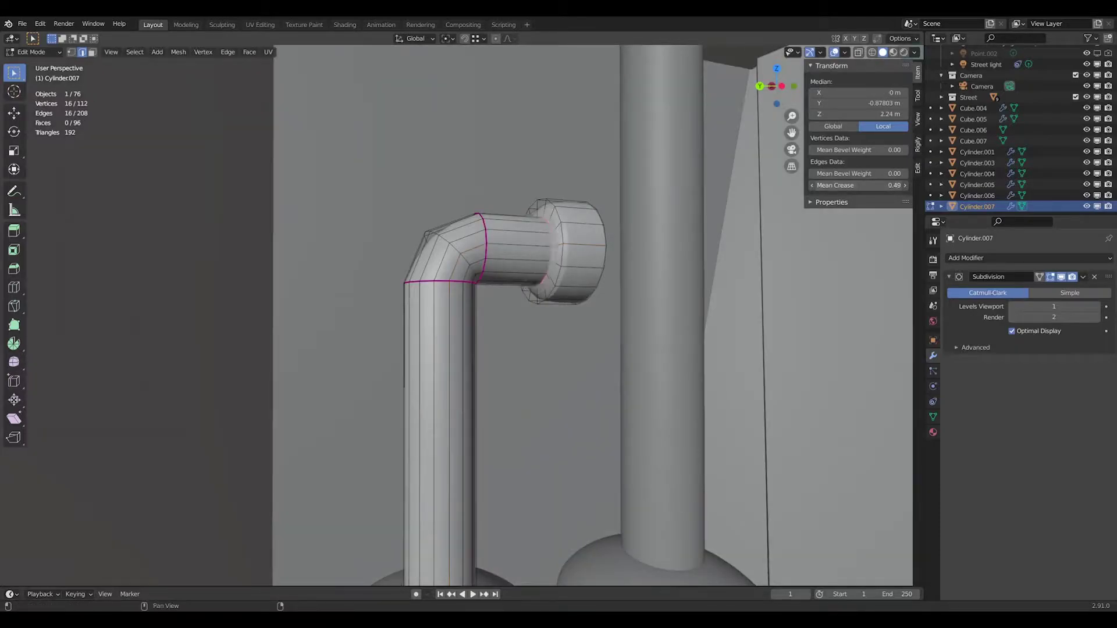
- Loop-cut a new ring near the pipe end, then reselect the bent pipe for editing
key("ctrl+r")
left_click(573, 249)
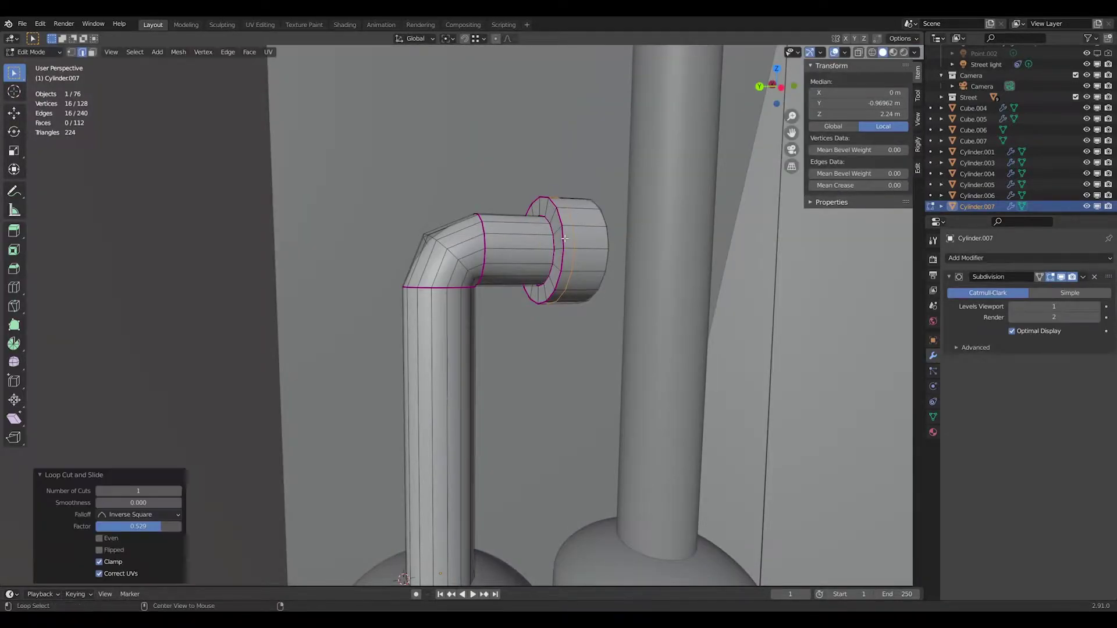
key("Tab")
scroll(576, 252, "down", 3)
middle_click_drag(574, 249, 531, 281)
left_click(531, 443, "shift")
scroll(531, 444, "up", 2)
left_click(501, 320)
key("Tab")
scroll(640, 271, "up", 4)
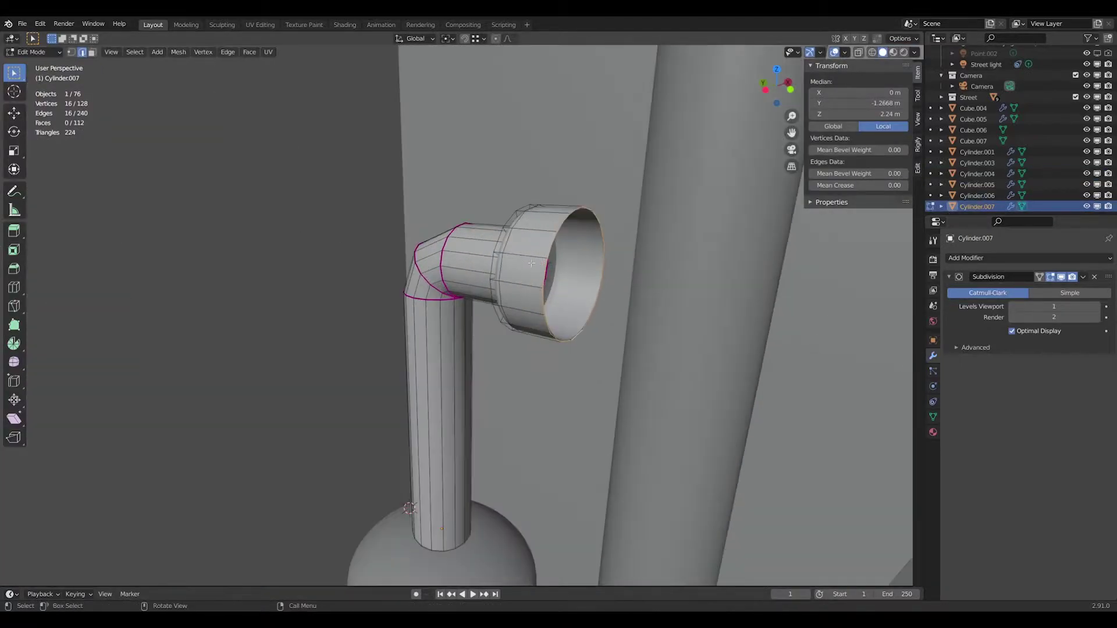
- Move the pipe's end loops along Y and scale them narrower, excluding Y, toward 0.802
key("g")
key("y")
left_click(656, 289)
left_click(750, 318)
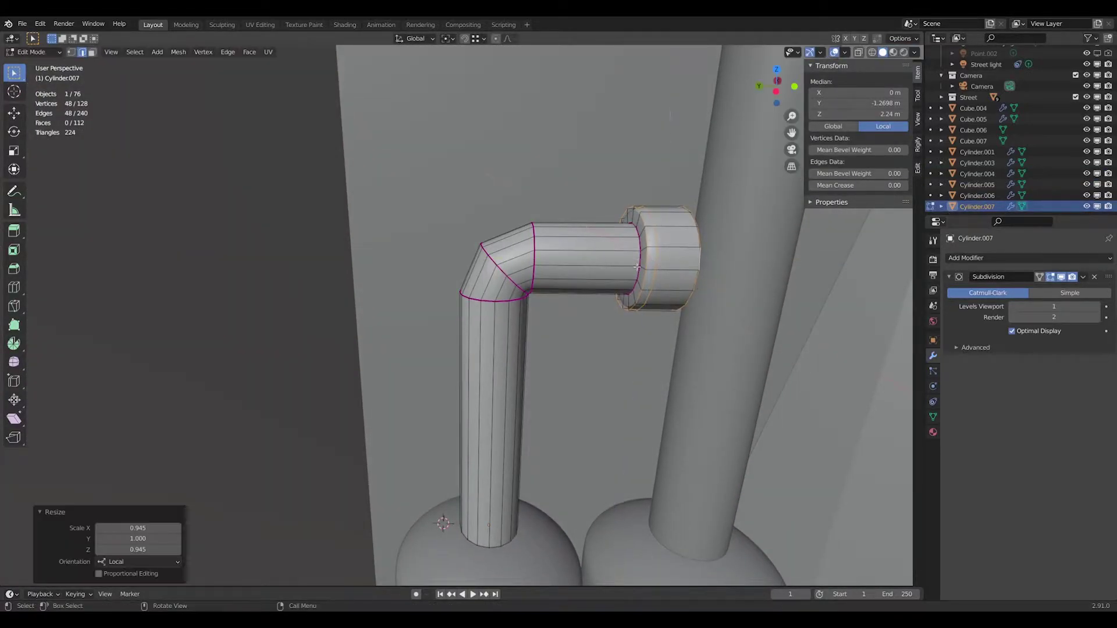
key("ctrl+KP_Add")
key("g")
key("y")
left_click(761, 320)
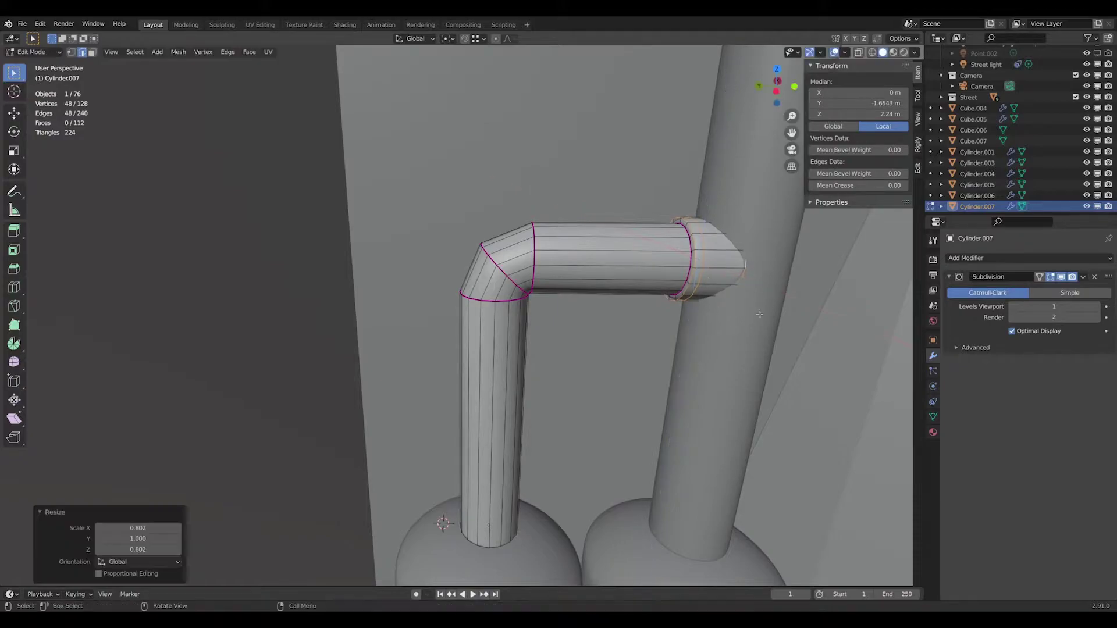
key("s")
key("y")
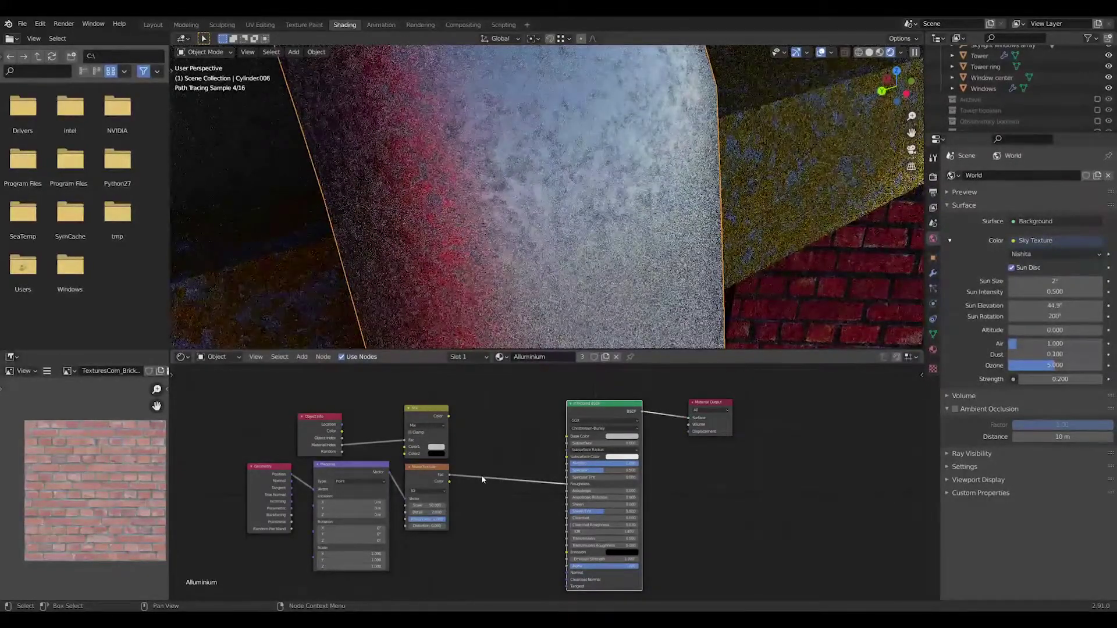
- Insert a ColorRamp on the Noise→Principled link and preview its output with a viewer node
left_click(482, 477)
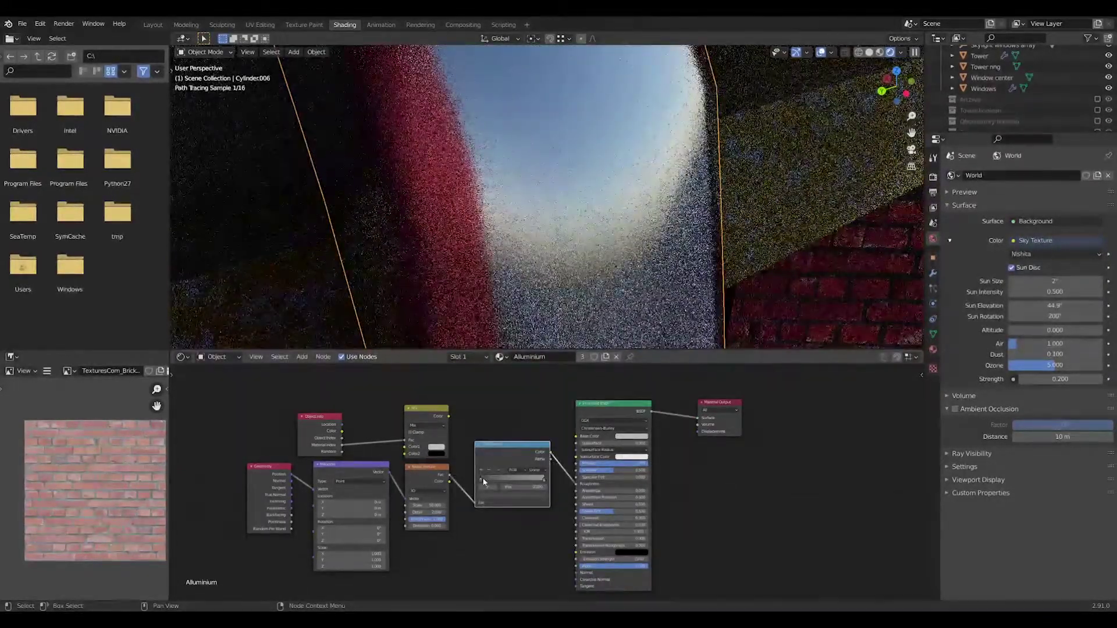
left_click(516, 479, "ctrl+shift")
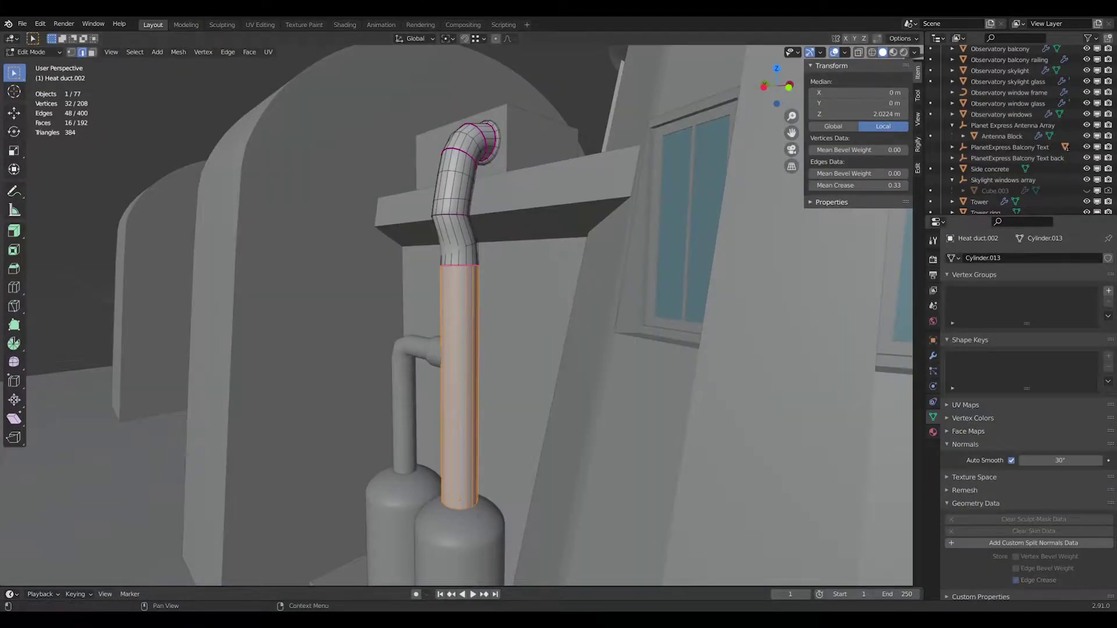
- Add a cylinder to the duct mesh, lay it horizontal and slide it along Y
middle_click_drag(471, 267, 500, 326)
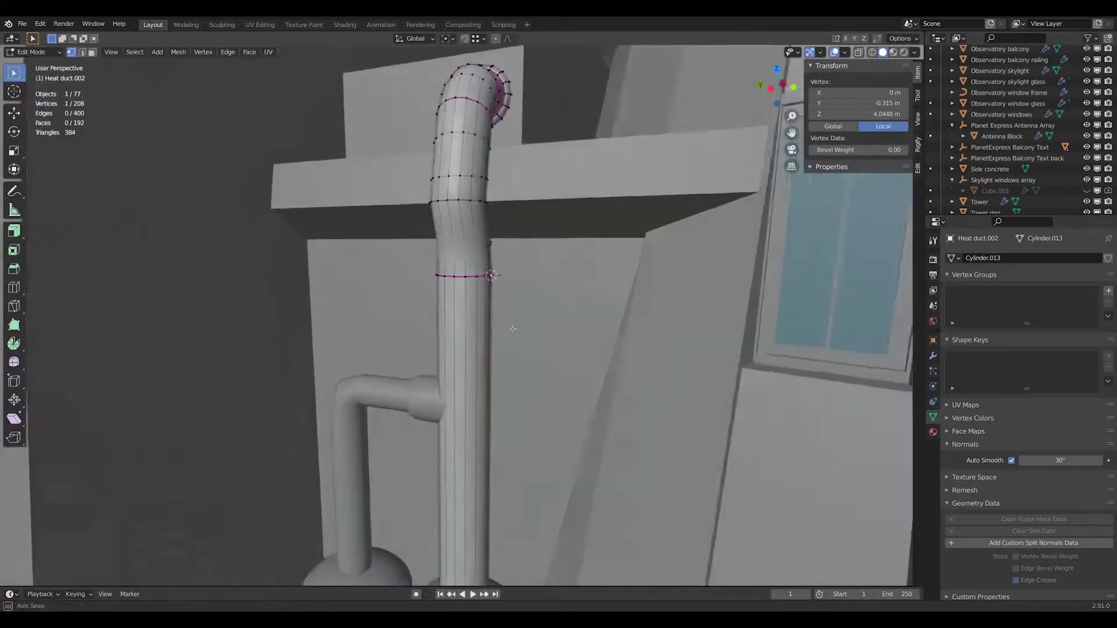
key("shift+a")
left_click(507, 386)
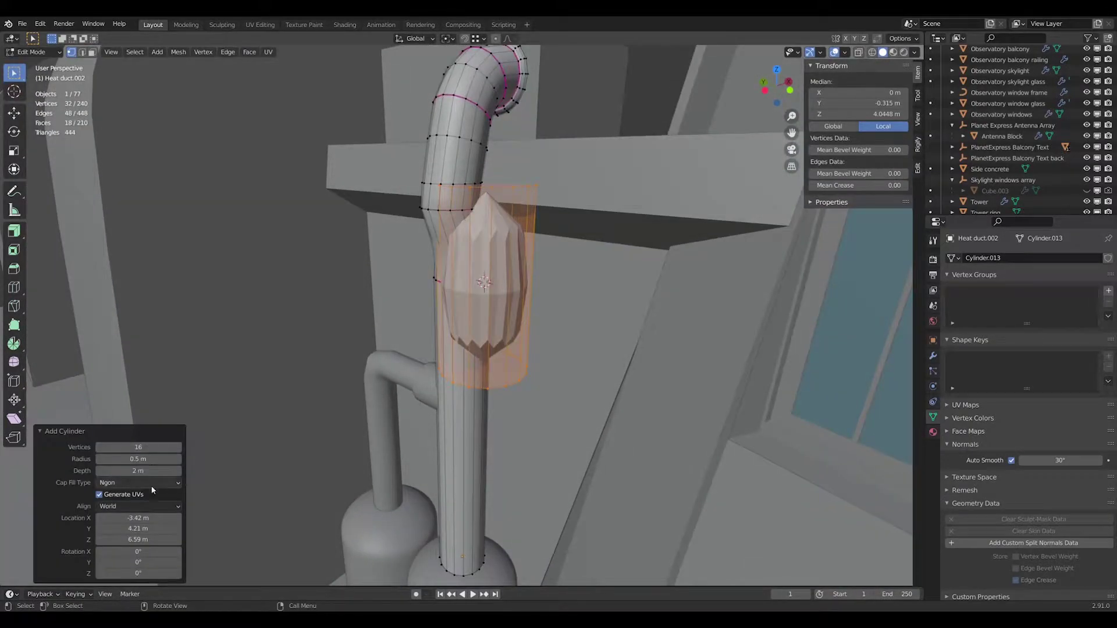
key("Return")
scroll(476, 348, "up", 3)
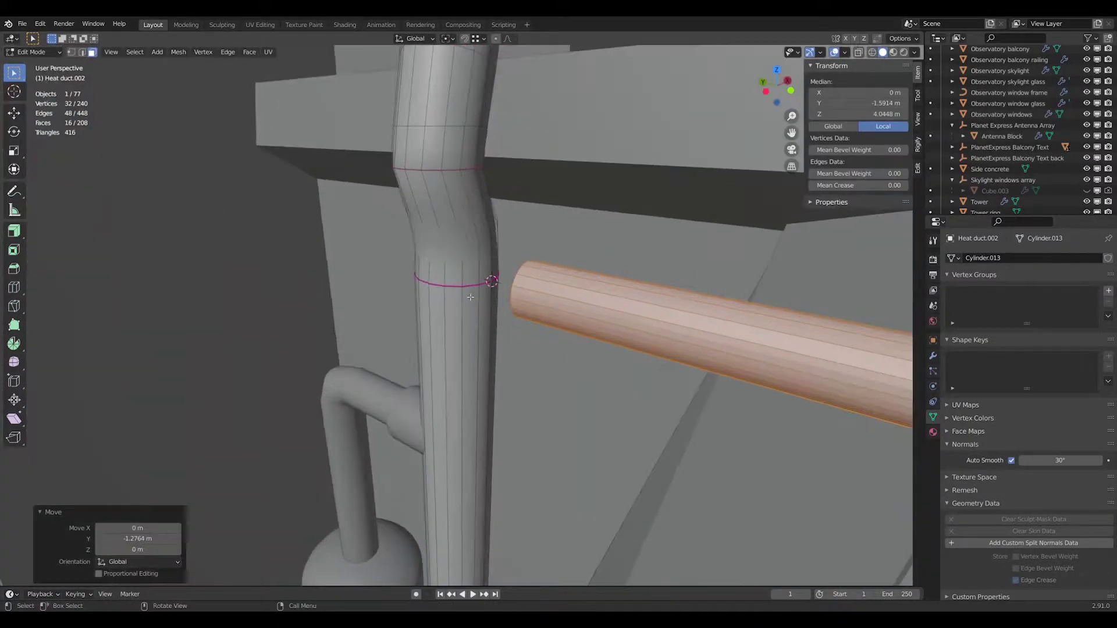
key("g")
key("y")
left_click(476, 348)
- Select the branch pipe's end loop and extend it outward along Y
middle_click_drag(476, 348, 466, 302)
key("ctrl+l")
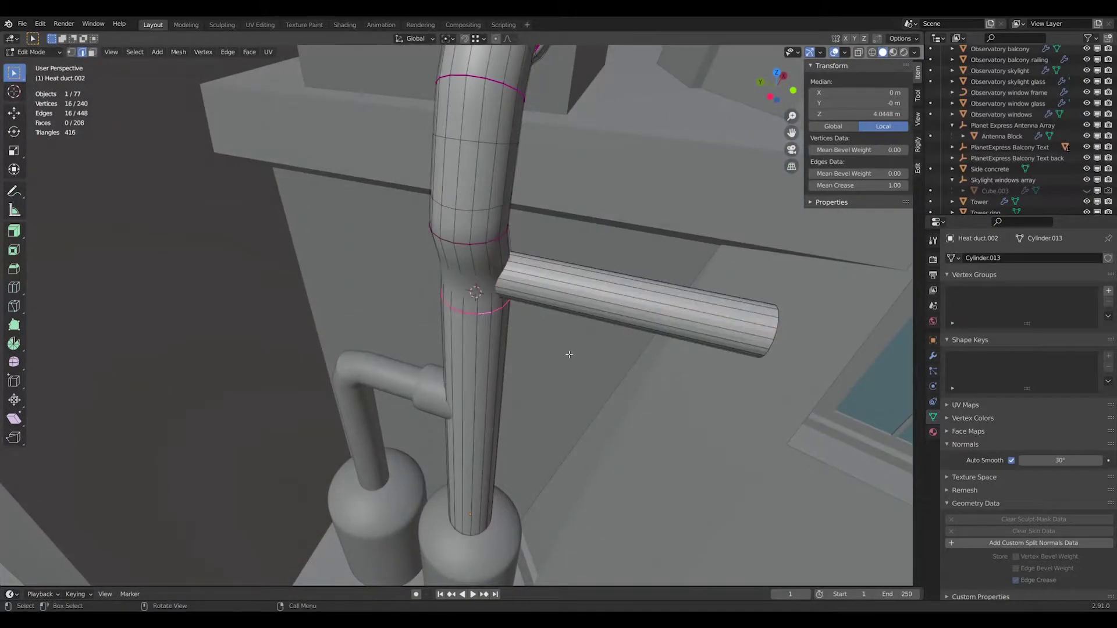
left_click(447, 38)
middle_click_drag(523, 349, 582, 361)
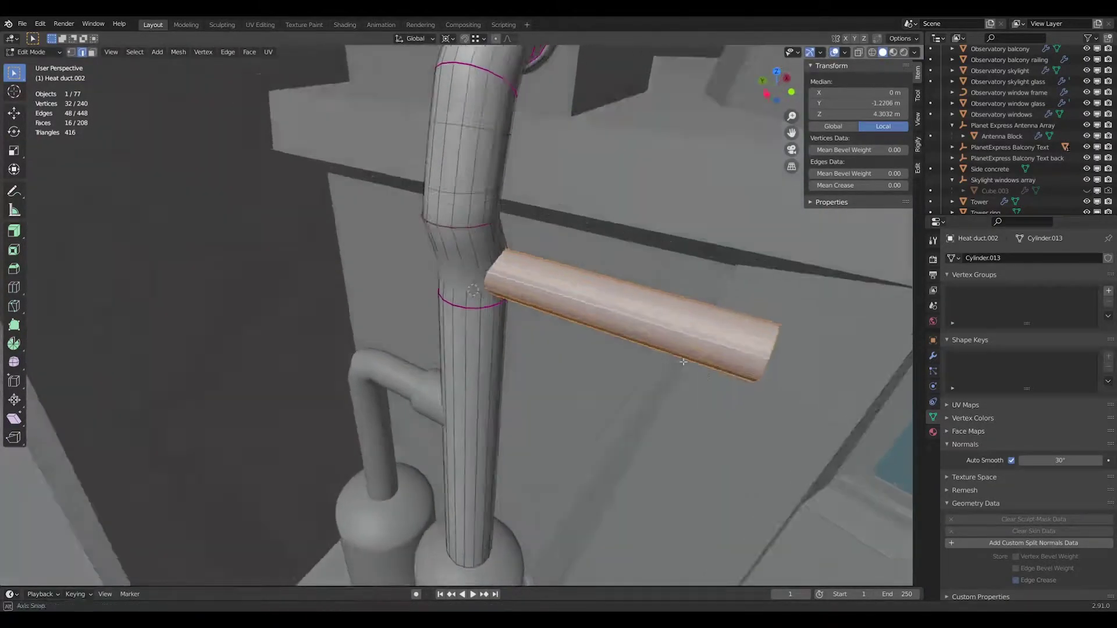
left_click(779, 349, "alt")
key("g")
key("y")
key("e")
key("y")
left_click(727, 409)
- Rotate the branch end around Z and shift it along X
key("r")
key("z")
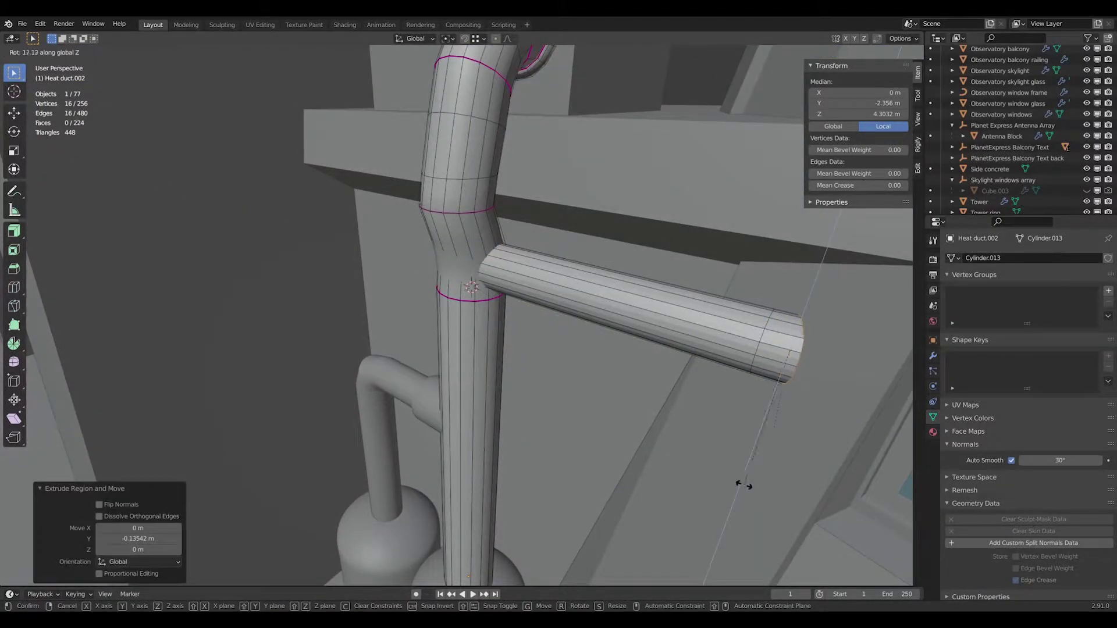
key("g")
key("x")
left_click(744, 485)
- Extrude the branch end again and rotate the new segment around Y
mouse_move(743, 484)
middle_mouse_down()
mouse_move(539, 409)
mouse_move(611, 392)
middle_mouse_up()
key("e")
left_click(611, 391)
key("r")
key("y")
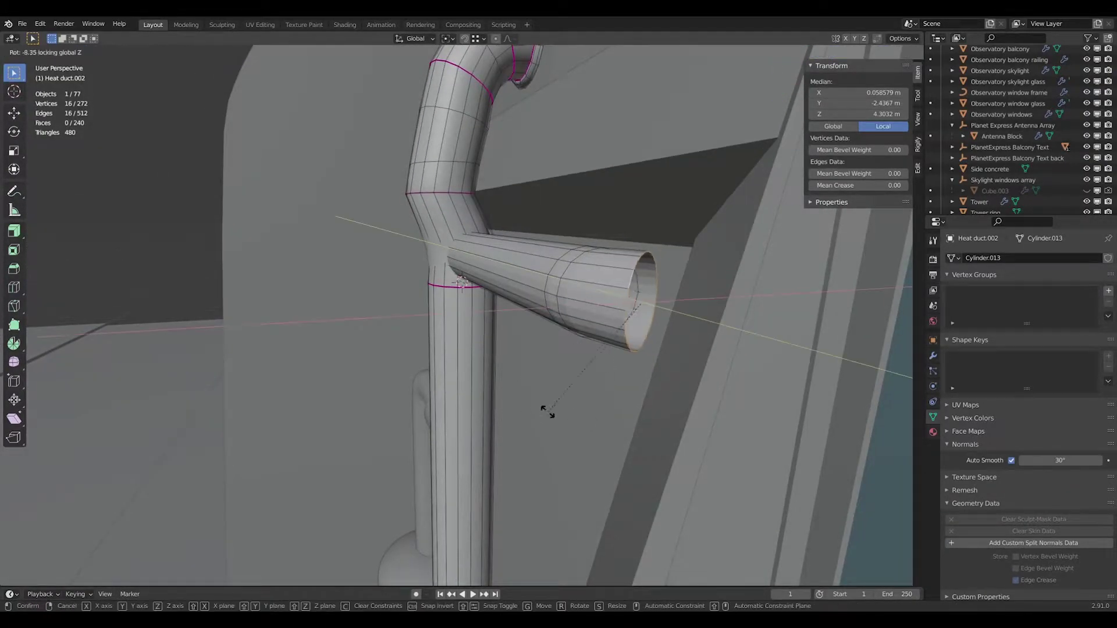
key("Escape")
- Change the pivot point and duplicate the branch pipe downward along Z
left_click(446, 38)
left_click(466, 75)
key("shift+d")
key("z")
left_click(576, 480)
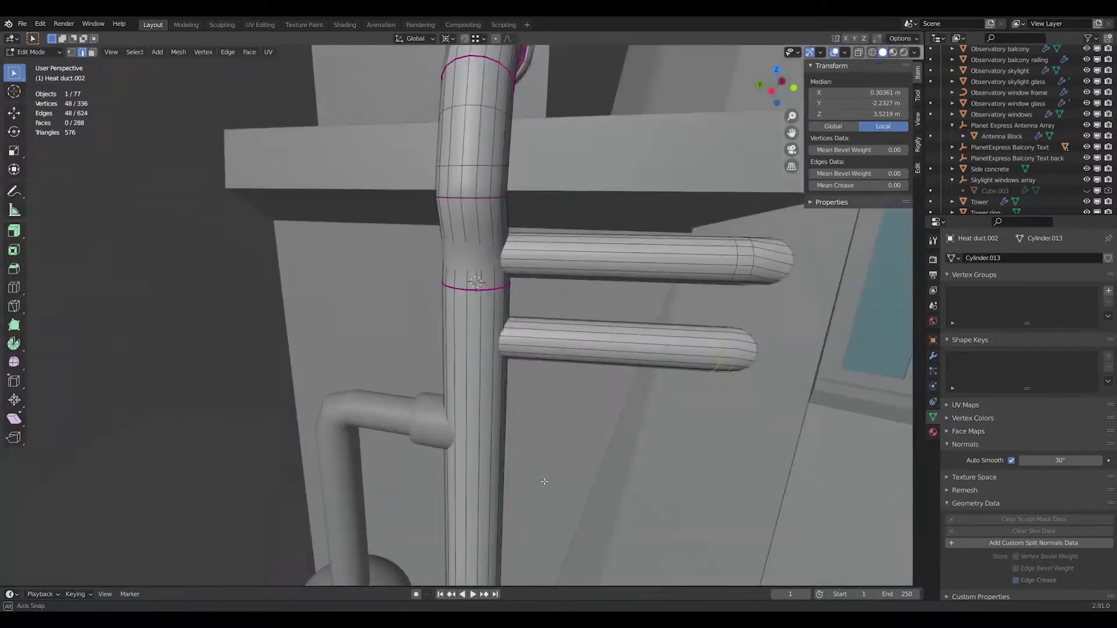
key("Tab")
scroll(481, 426, "down", 5)
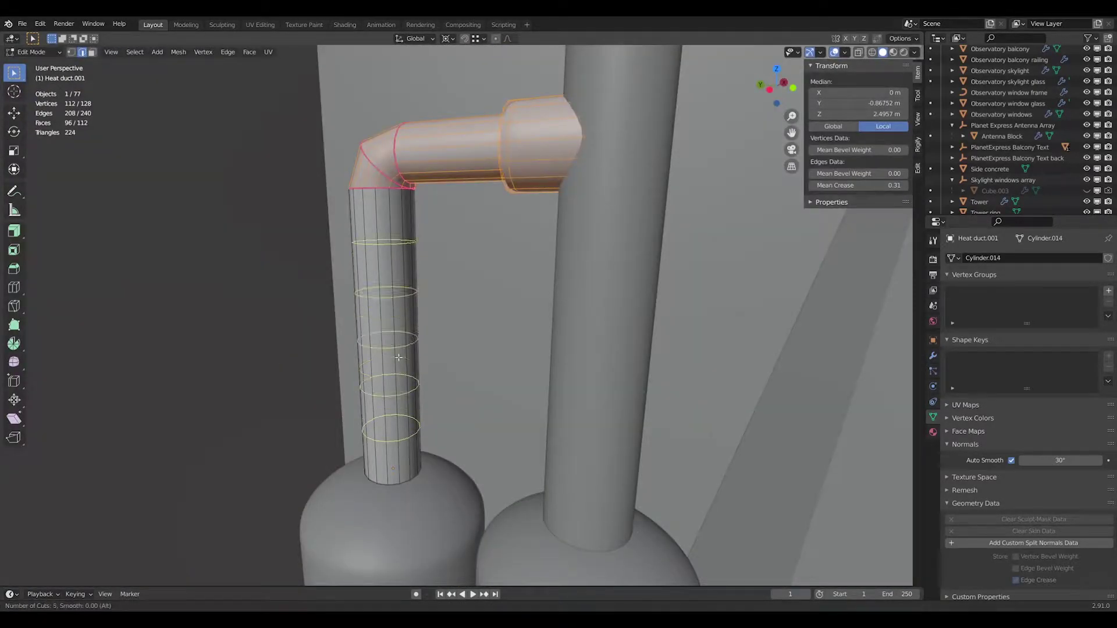
- Add a Subdivision modifier with Optimal Display off and select the Seams vertex group geometry
left_click(933, 356)
key("ctrl+1")
key("shift+z")
key("alt+a")
left_click(1011, 331)
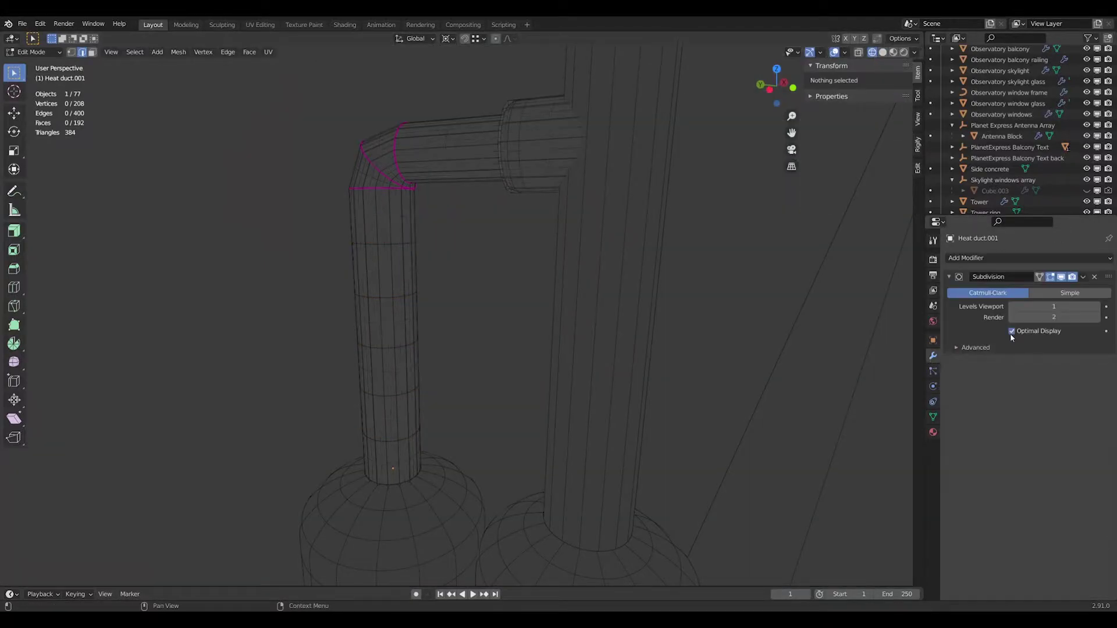
left_click(1050, 359)
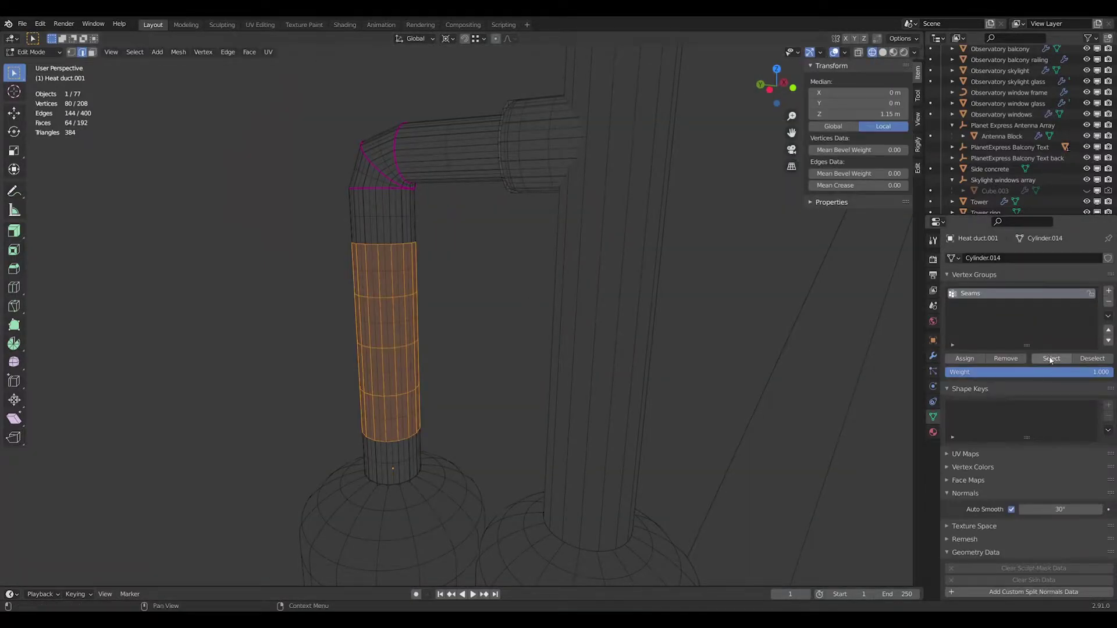
- Add a Bevel modifier on edges, limited to the Seams vertex group
left_click(932, 355)
key("Tab")
key("shift+z")
left_click(983, 259)
left_click(890, 299)
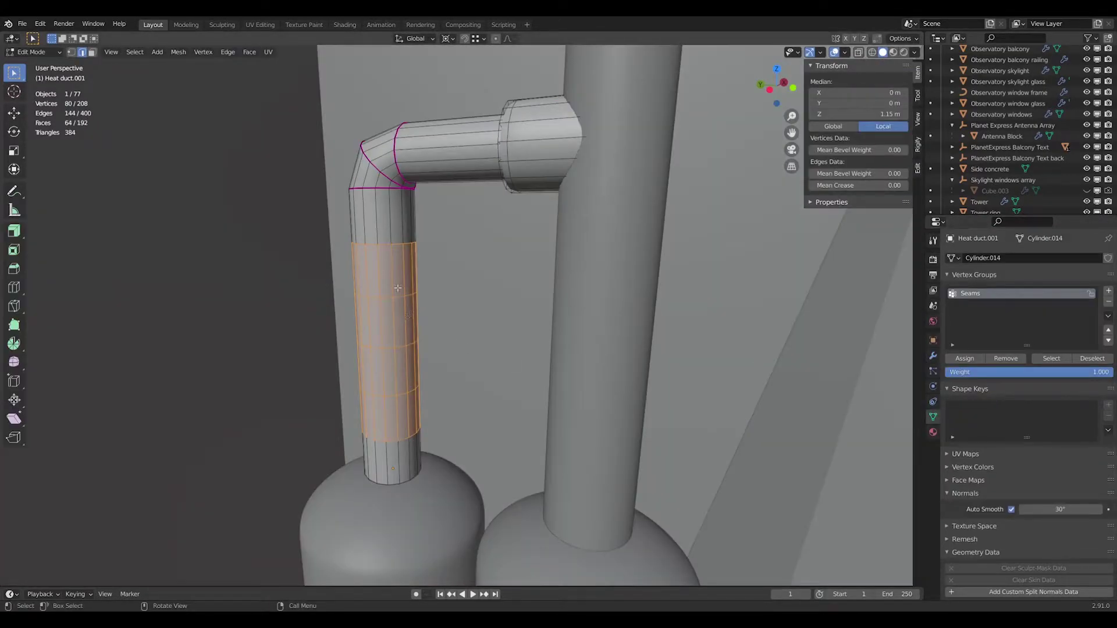
- Dissolve the unwanted extra edge loop on the duct
key("x")
left_click(421, 371)
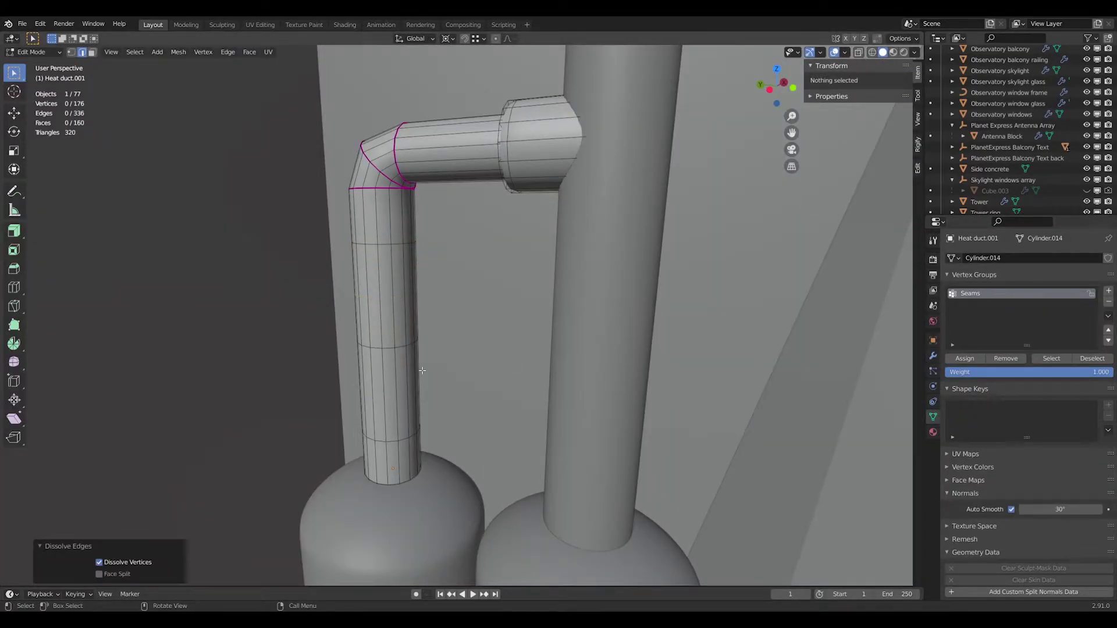
key("Tab")
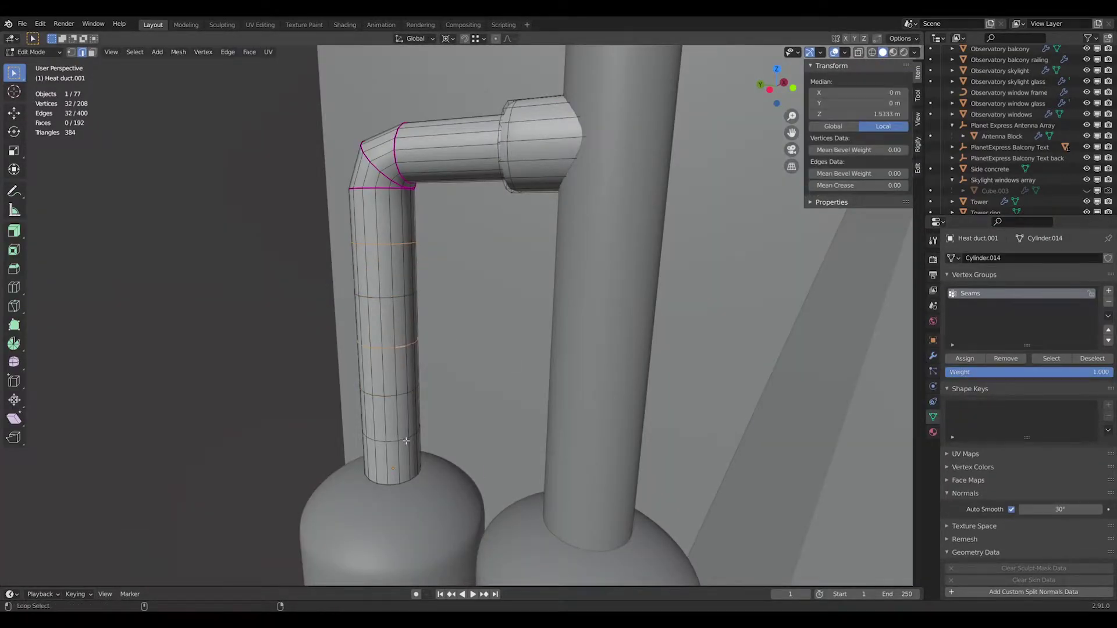
- Set the bevel profile to Custom and check the edge actions list
left_click(932, 355)
left_click(1070, 395)
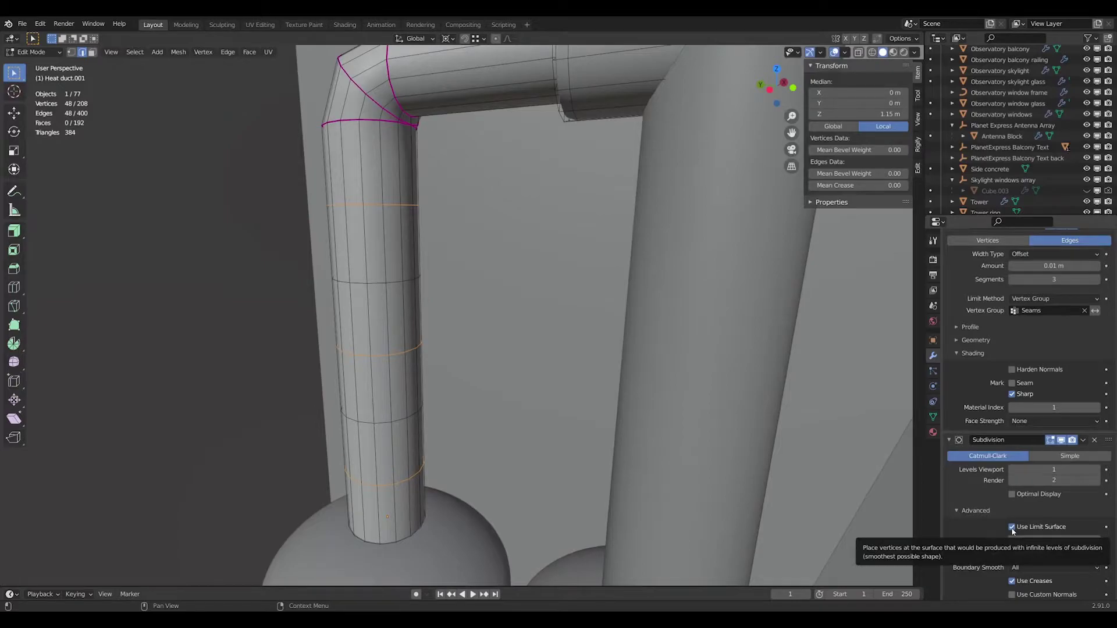
right_click(422, 356)
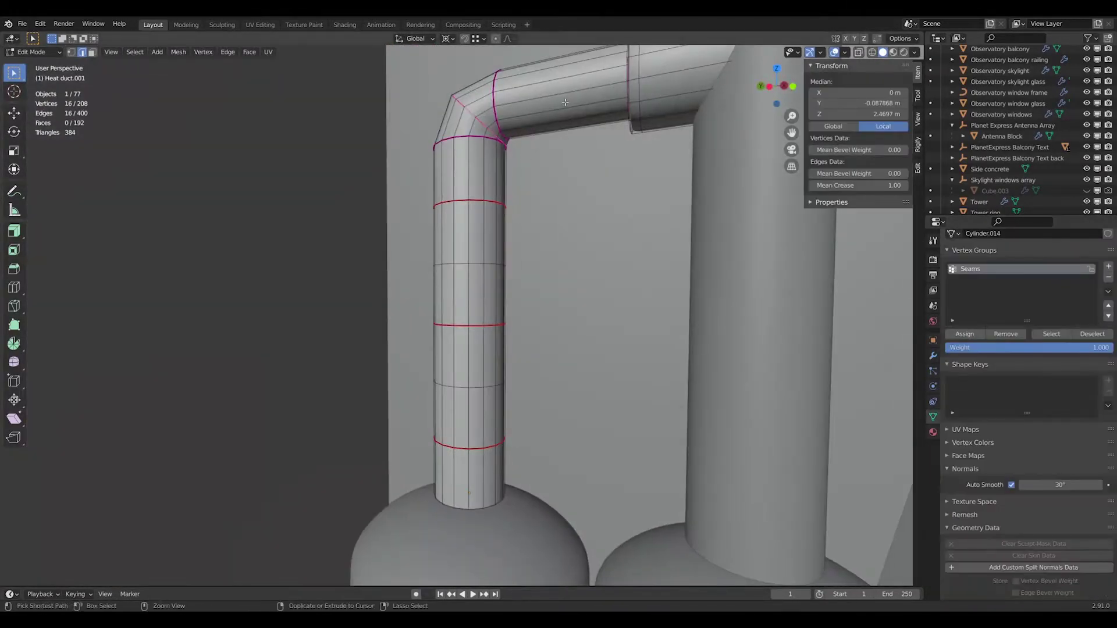
right_click(565, 102)
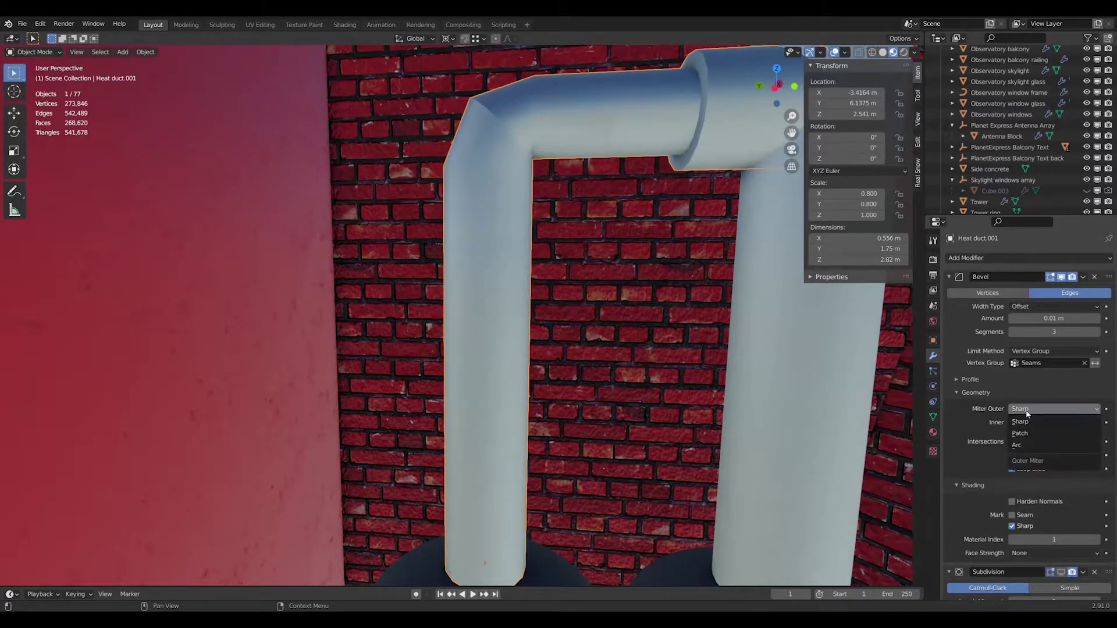
- Slide the seam loop along Z beside the elbow, then orbit to inspect the branched duct
left_click(1042, 307)
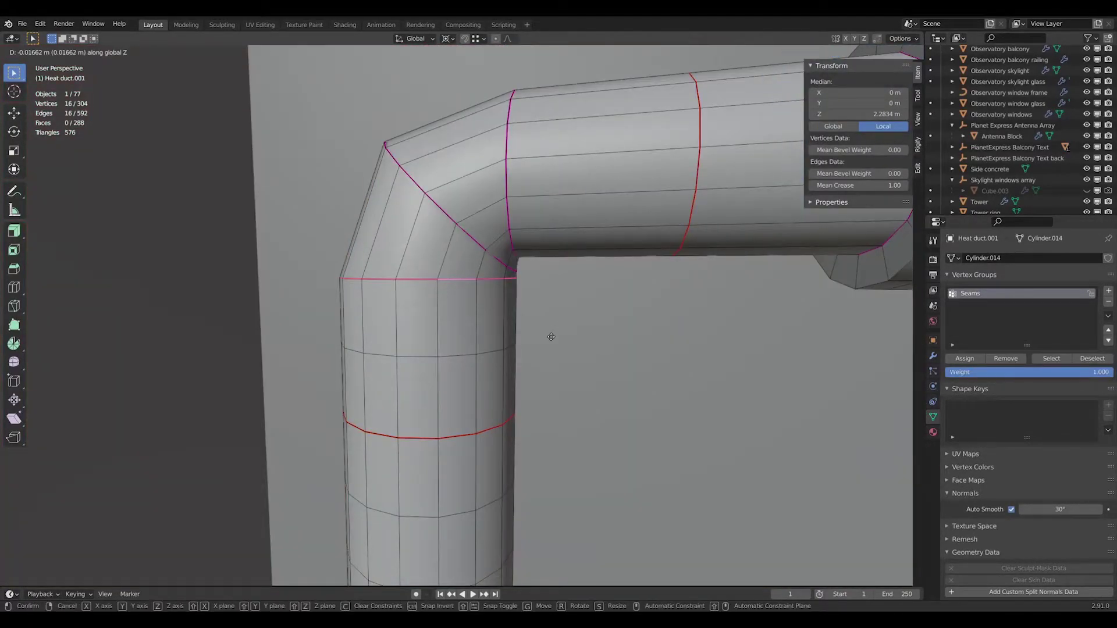
left_click(551, 336)
key("g")
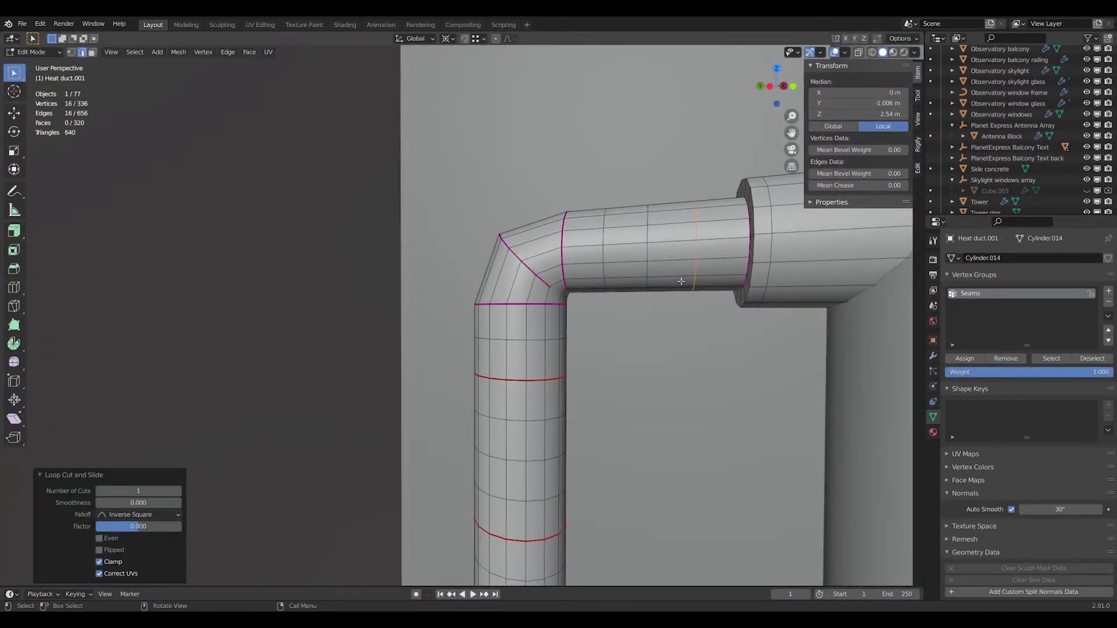
scroll(581, 322, "down", 7)
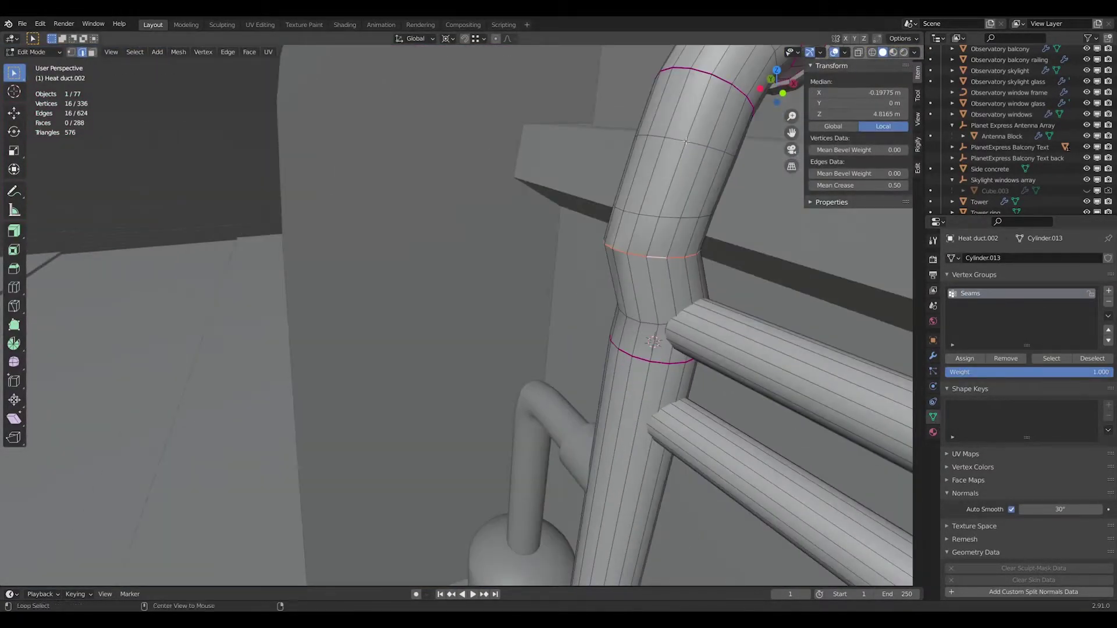
middle_click_drag(673, 234, 694, 344)
- Exit Edit Mode on the branched heat duct to view it in Object Mode
key("Tab")
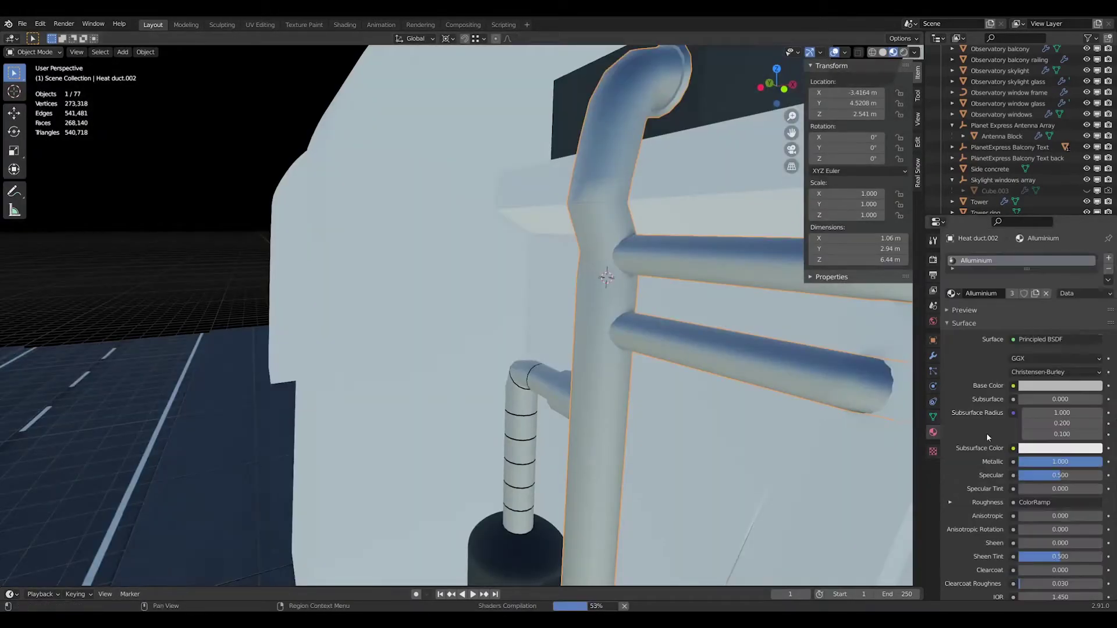